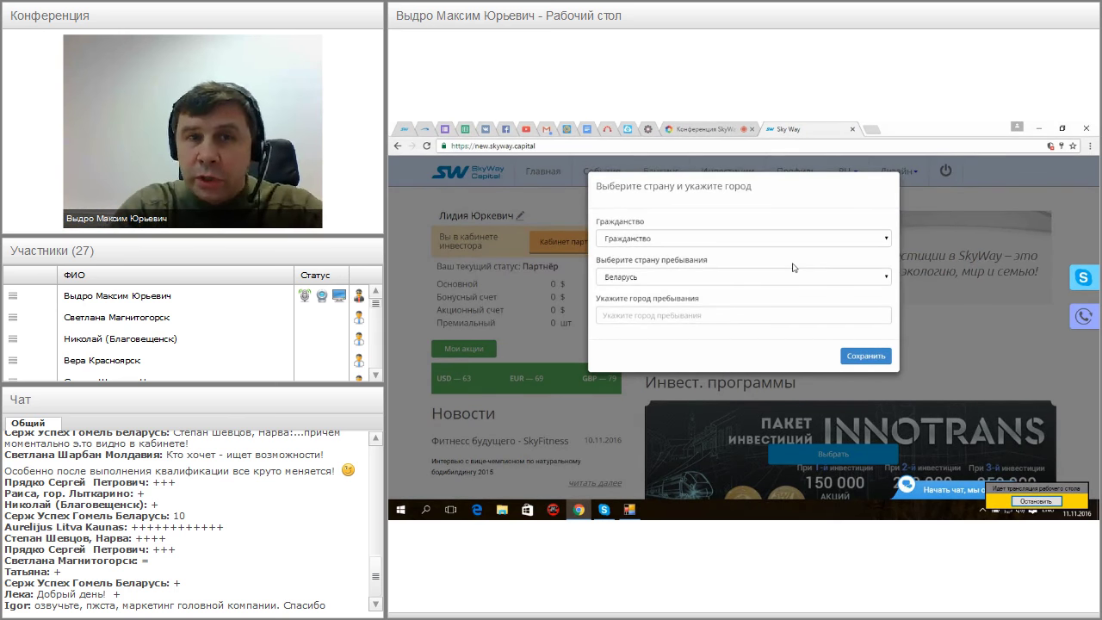
Choose Беларусь for citizenship and country of stay, enter Борисов as the city, and save
{"action": "left_click", "coordinate": [887, 240]}
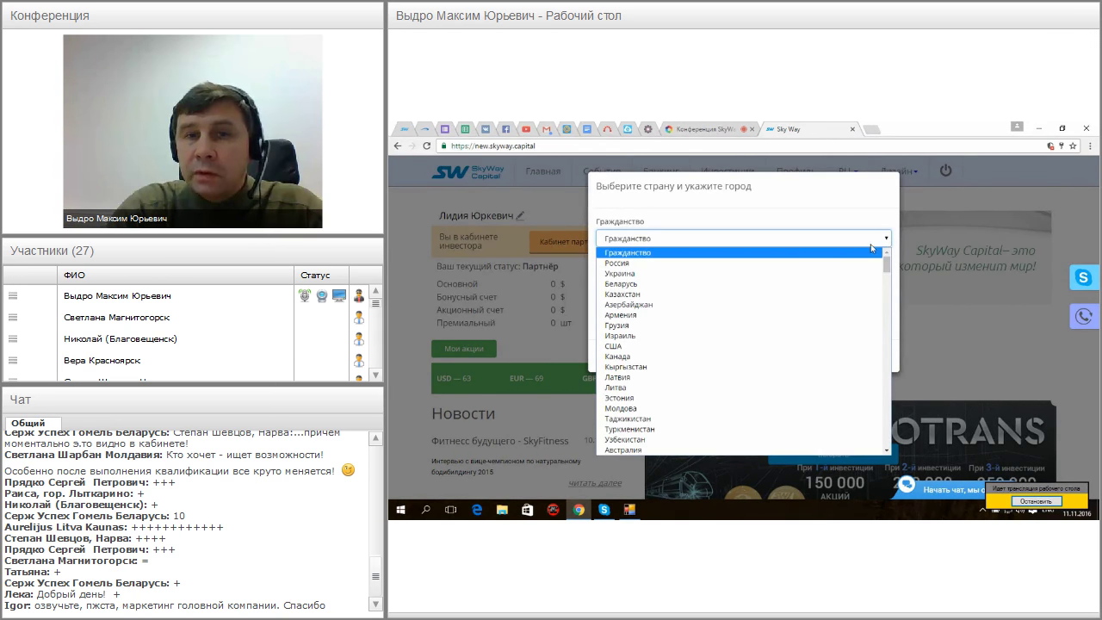
{"action": "left_click", "coordinate": [808, 285]}
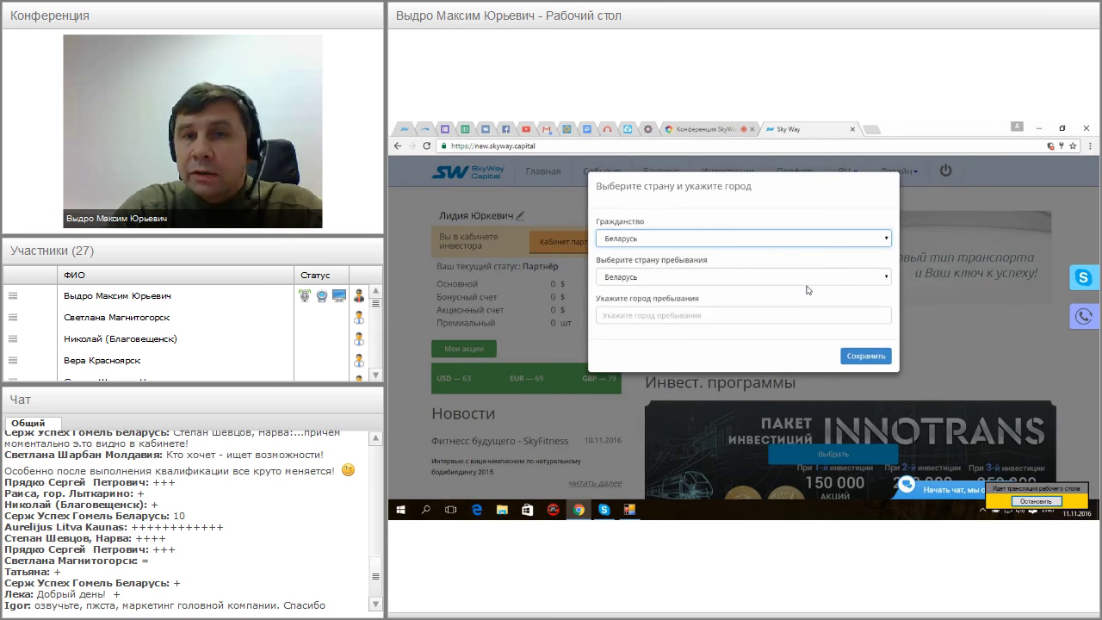
{"action": "left_click", "coordinate": [888, 278]}
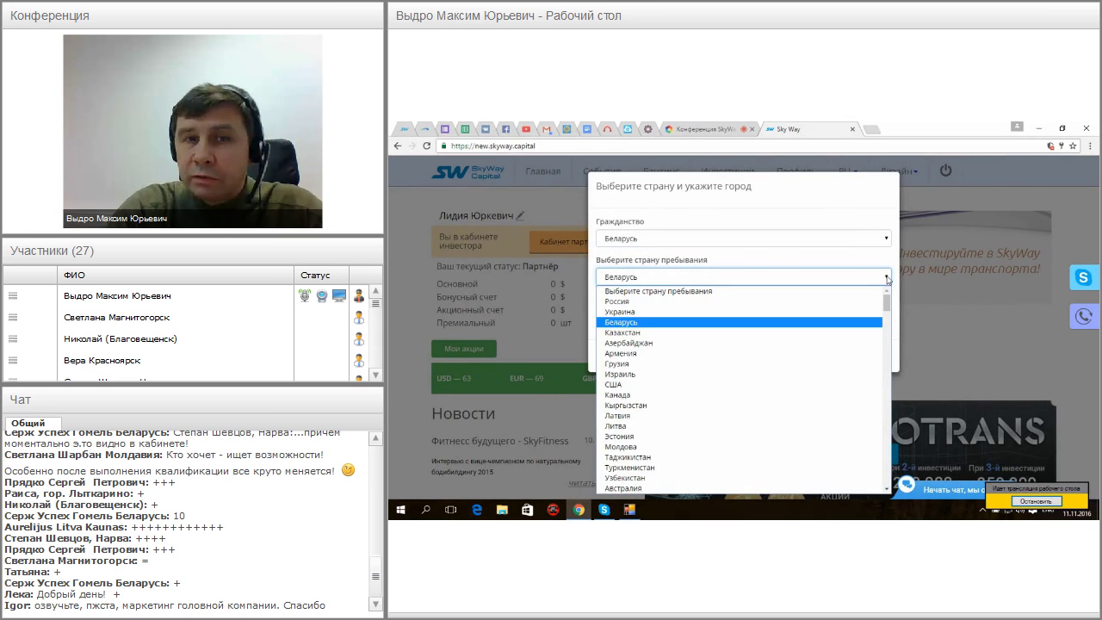
{"action": "left_click", "coordinate": [888, 279]}
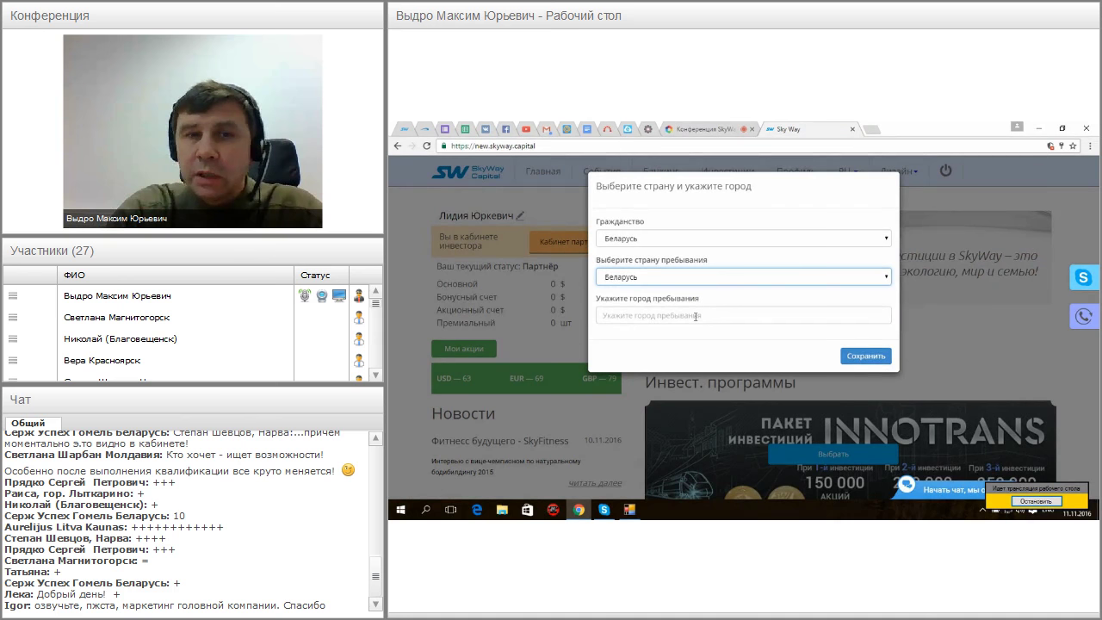
{"action": "left_click", "coordinate": [695, 317]}
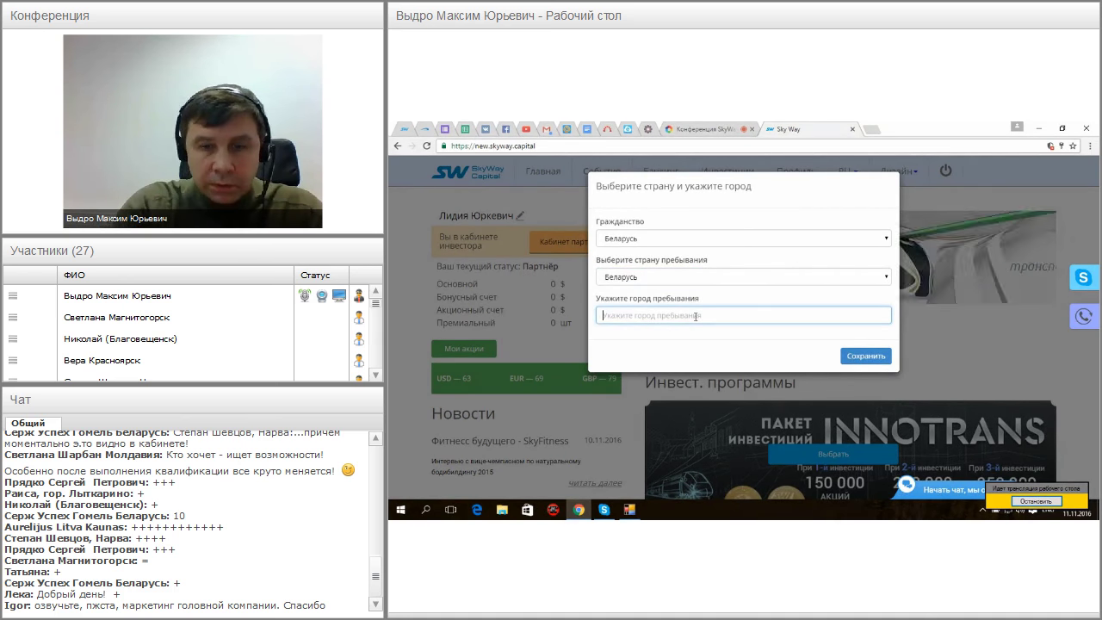
{"action": "type", "text": "Б"}
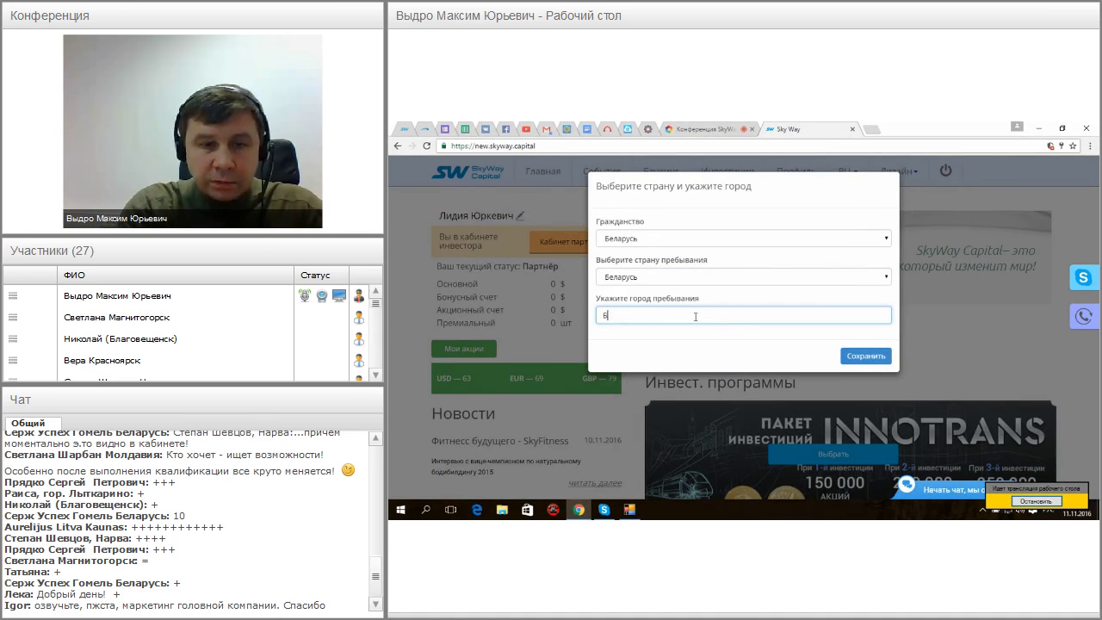
{"action": "type", "text": "орисов"}
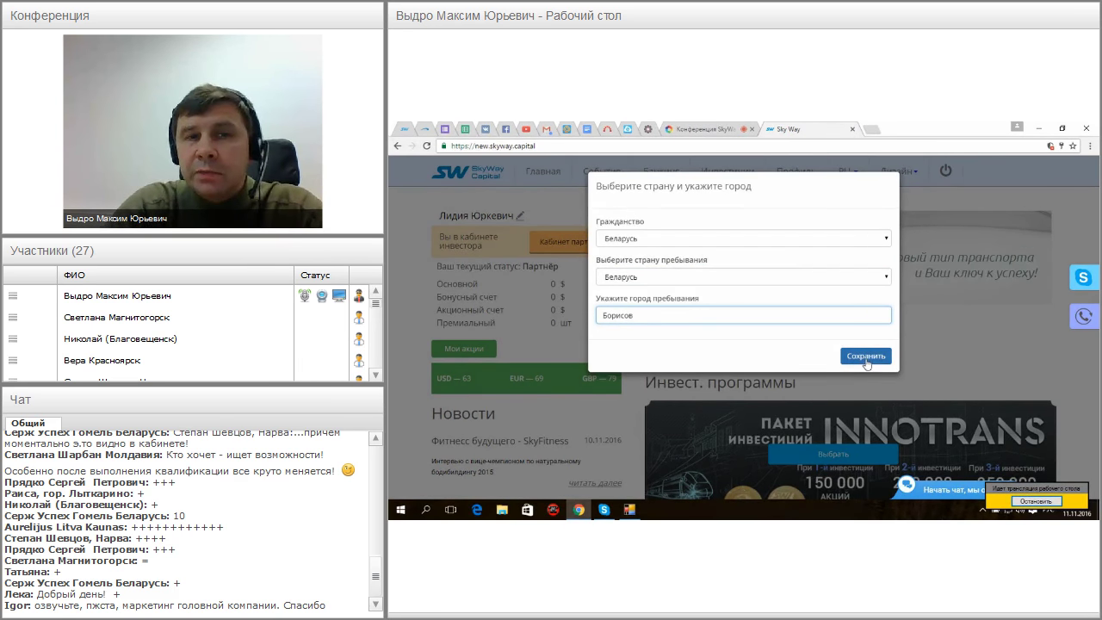
{"action": "left_click", "coordinate": [866, 360]}
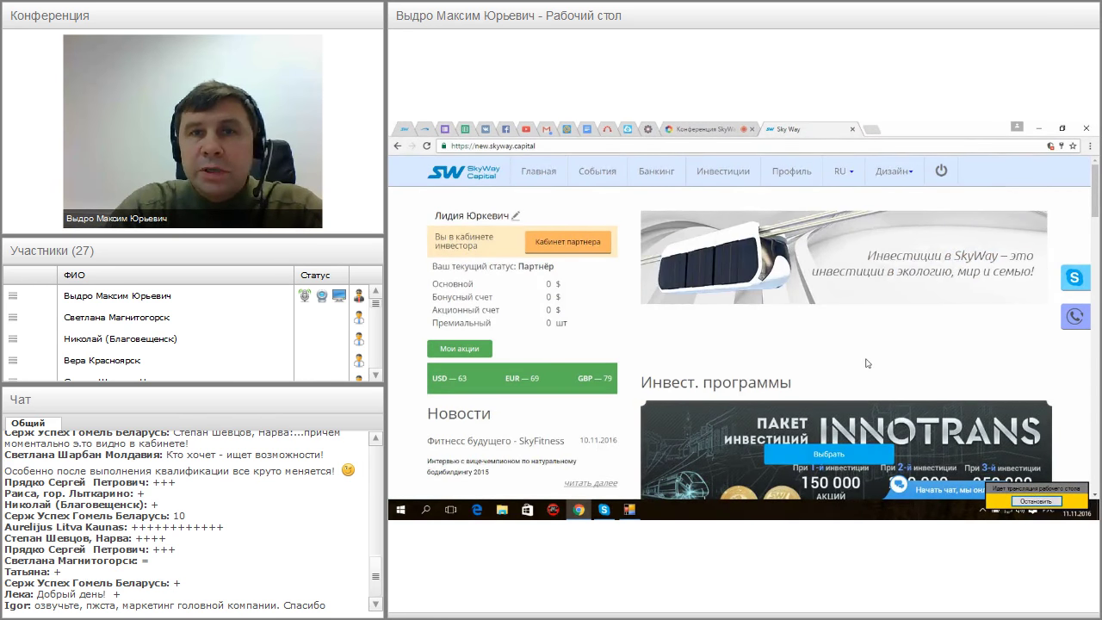
Switch to the my.skyway.capital cabinet and open the personal data page from the account menu
{"action": "mouse_move", "coordinate": [796, 174]}
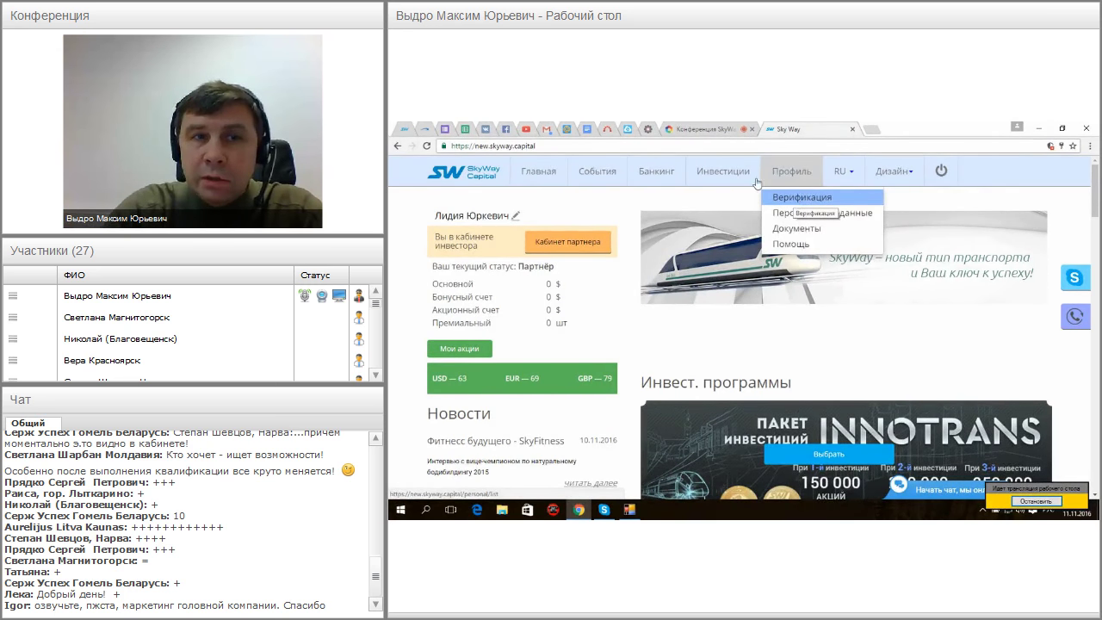
{"action": "left_click", "coordinate": [403, 131]}
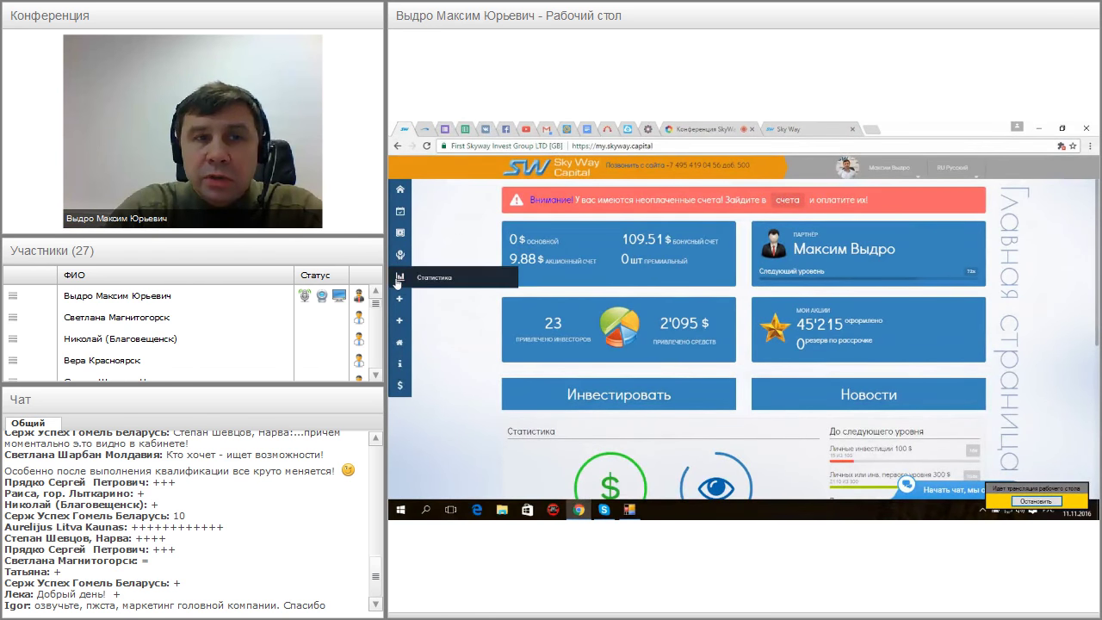
{"action": "mouse_move", "coordinate": [397, 300]}
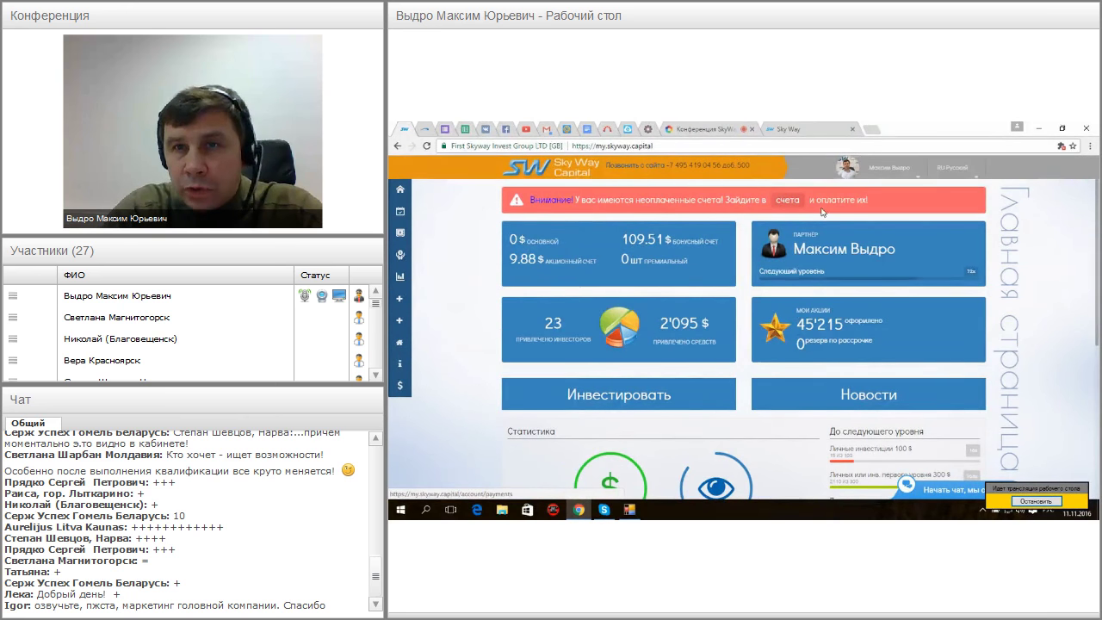
{"action": "left_click", "coordinate": [918, 180]}
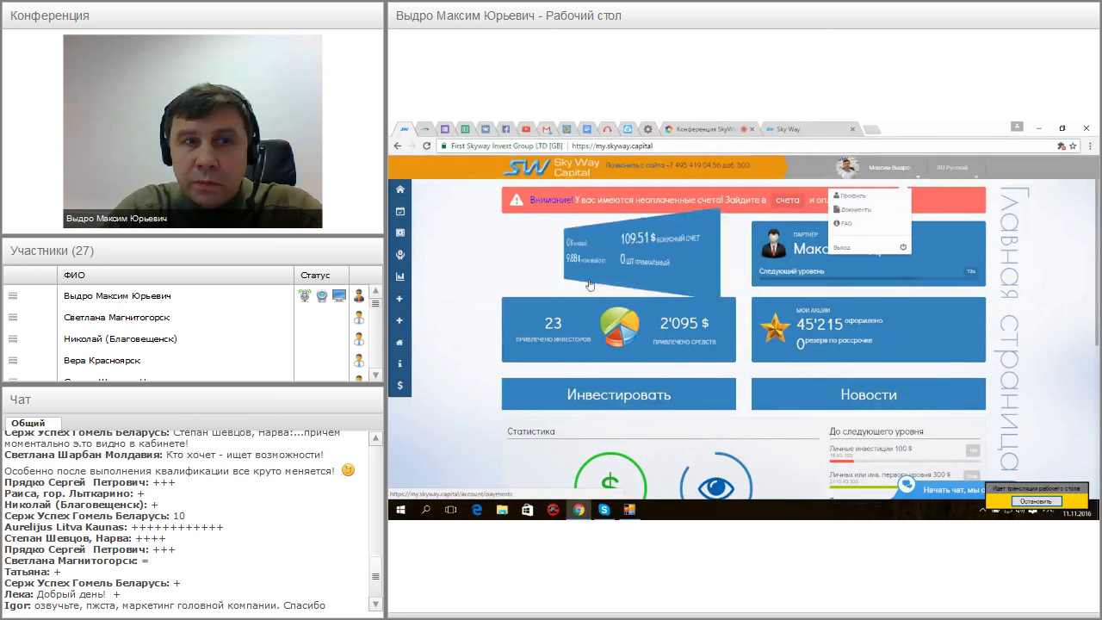
{"action": "mouse_move", "coordinate": [397, 299]}
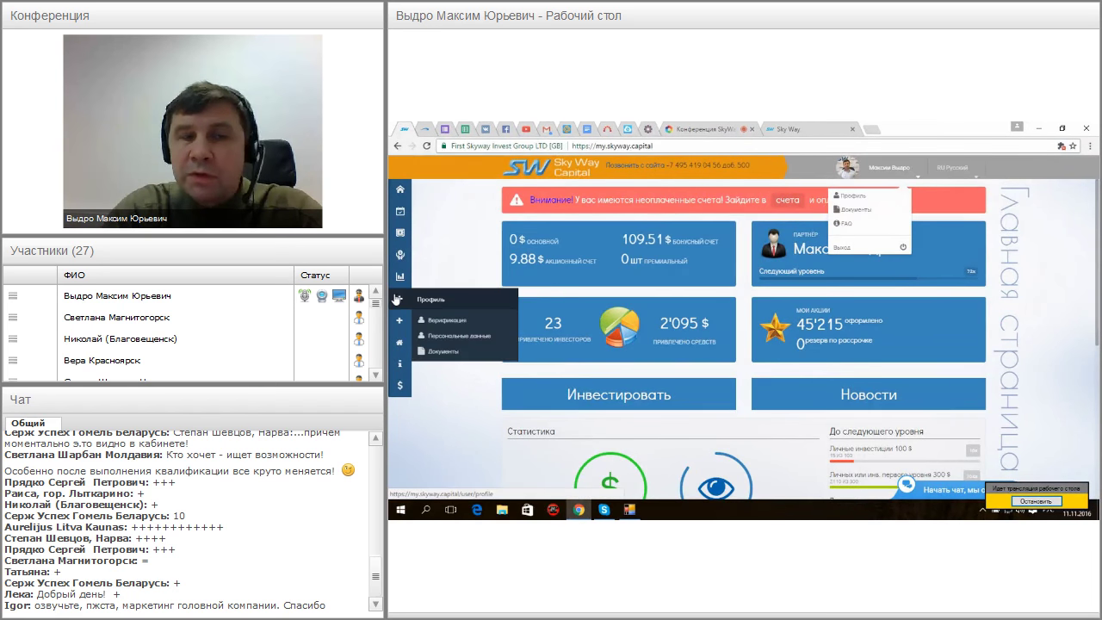
{"action": "left_click", "coordinate": [445, 325]}
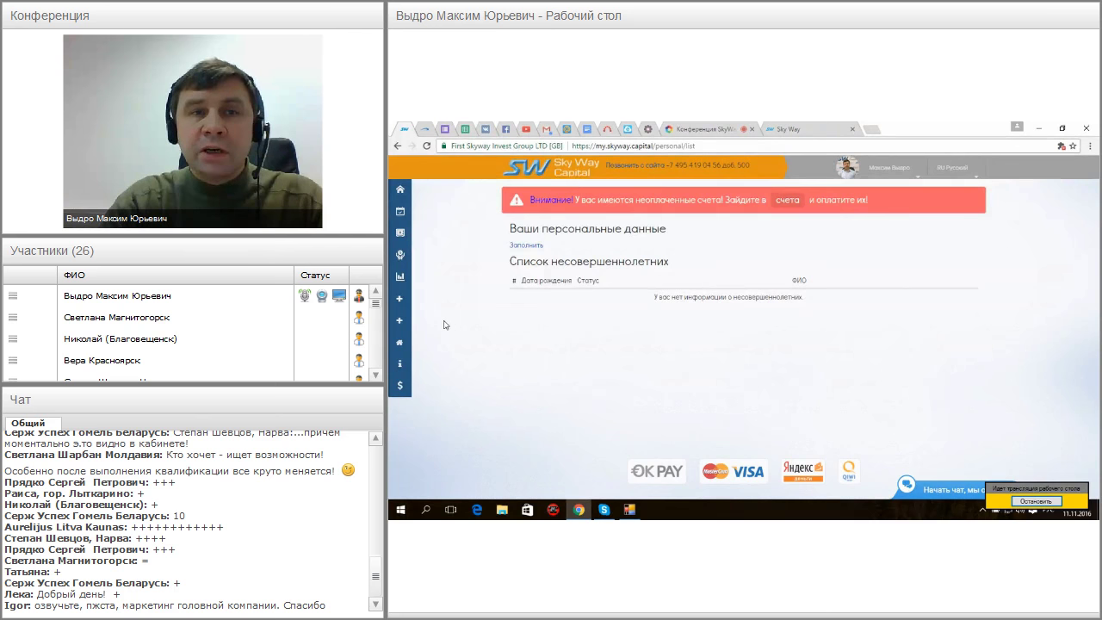
Start the personal data form and enter the first name in Russian and English, plus the patronymic
{"action": "left_click", "coordinate": [532, 249]}
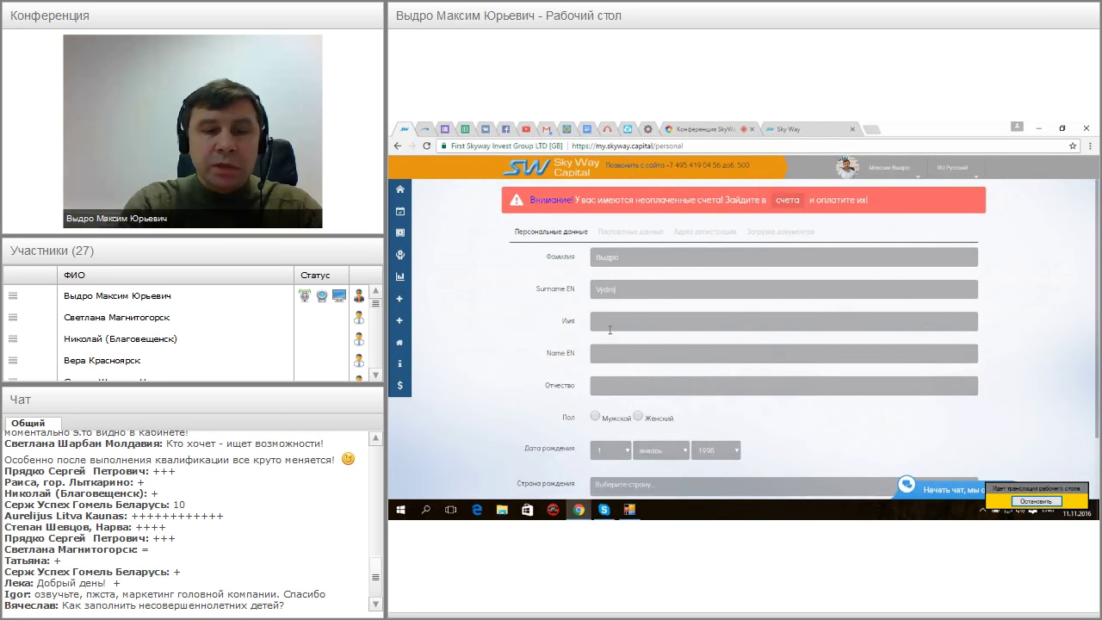
{"action": "type", "text": "Максим"}
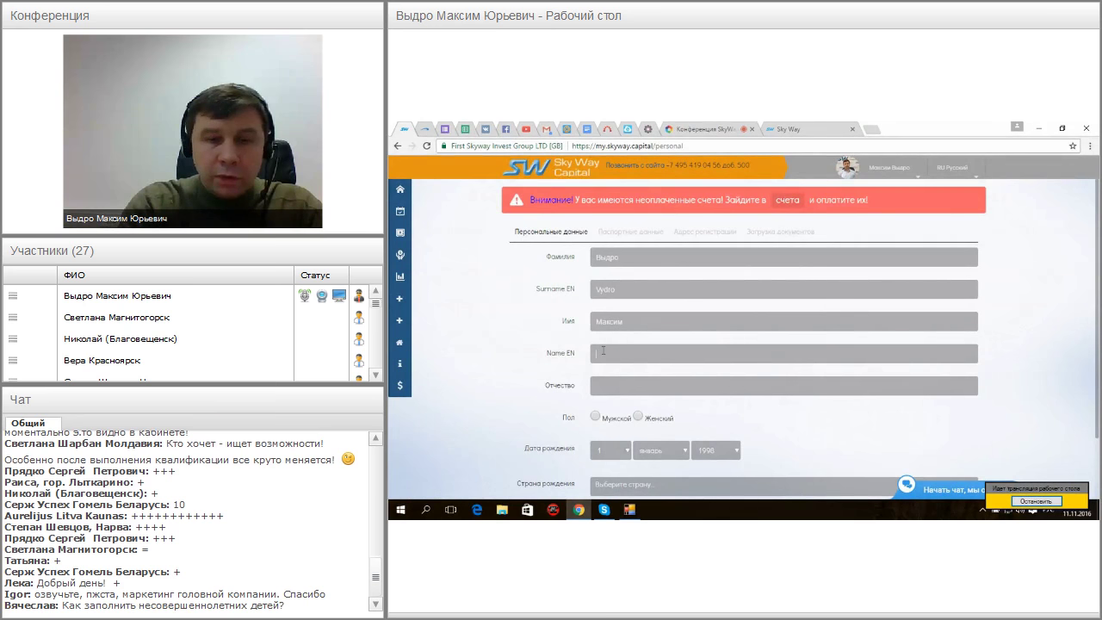
{"action": "type", "text": "Ma"}
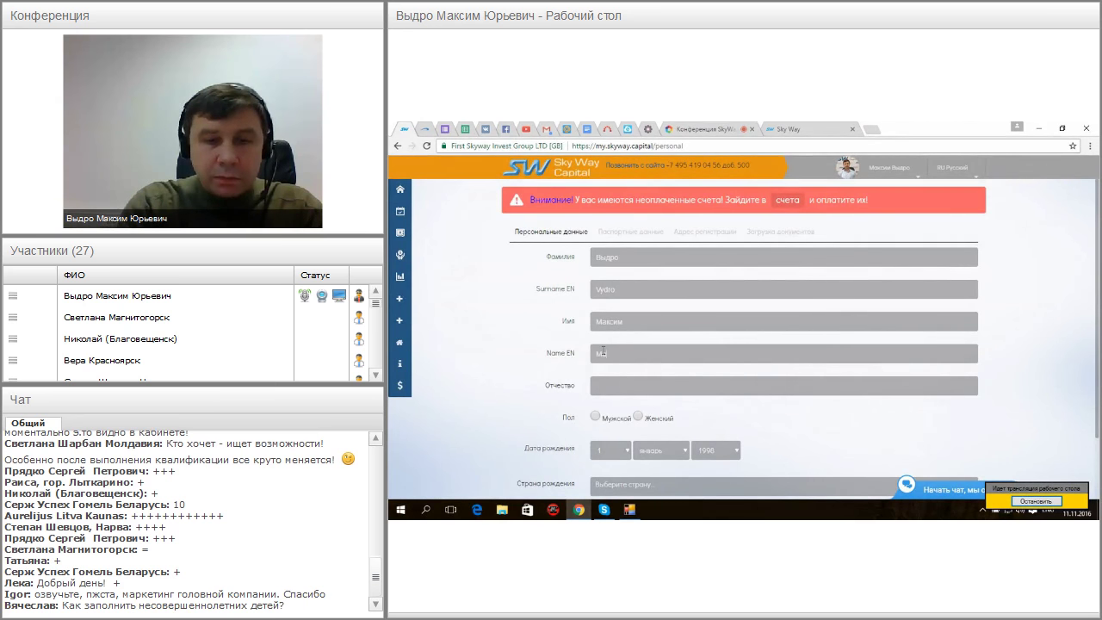
{"action": "type", "text": "ksim"}
{"action": "left_click", "coordinate": [601, 387]}
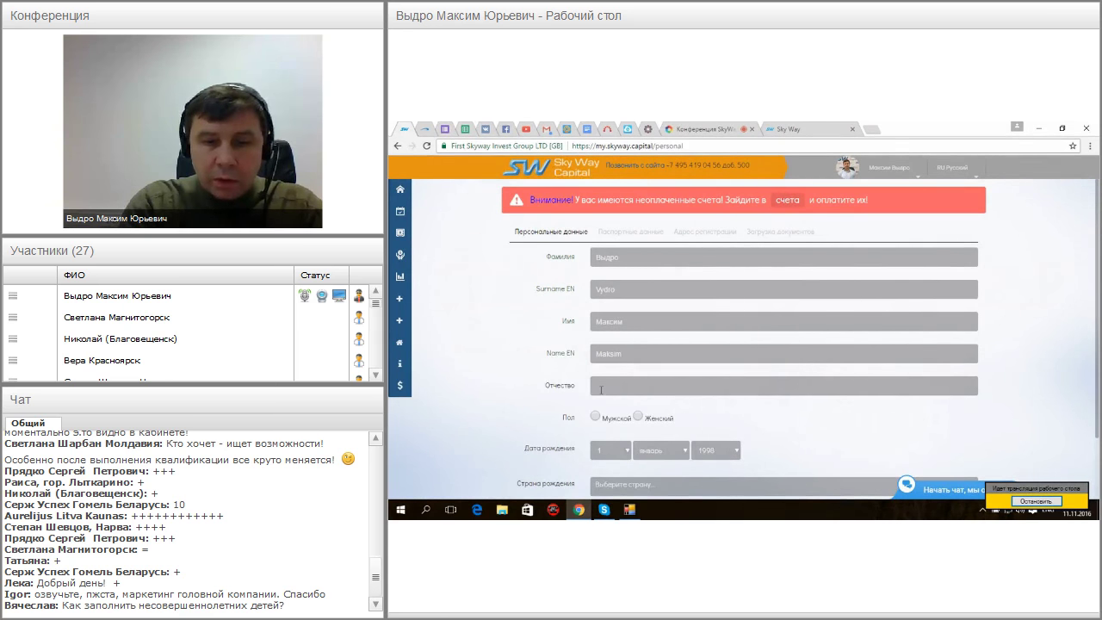
{"action": "type", "text": "Юрьевич"}
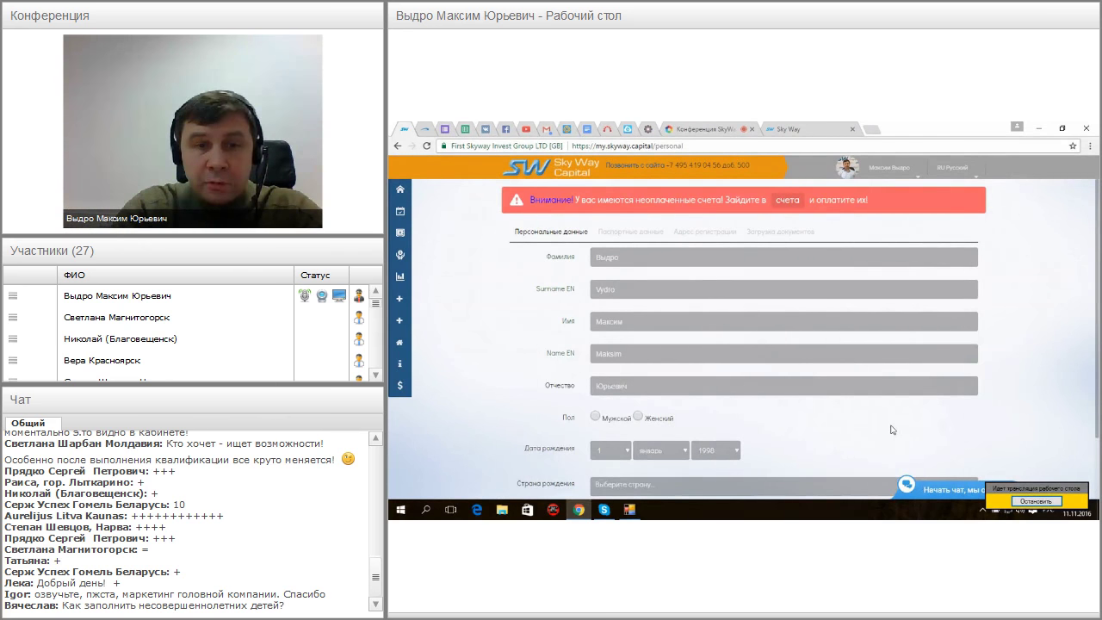
{"action": "left_click", "coordinate": [595, 417]}
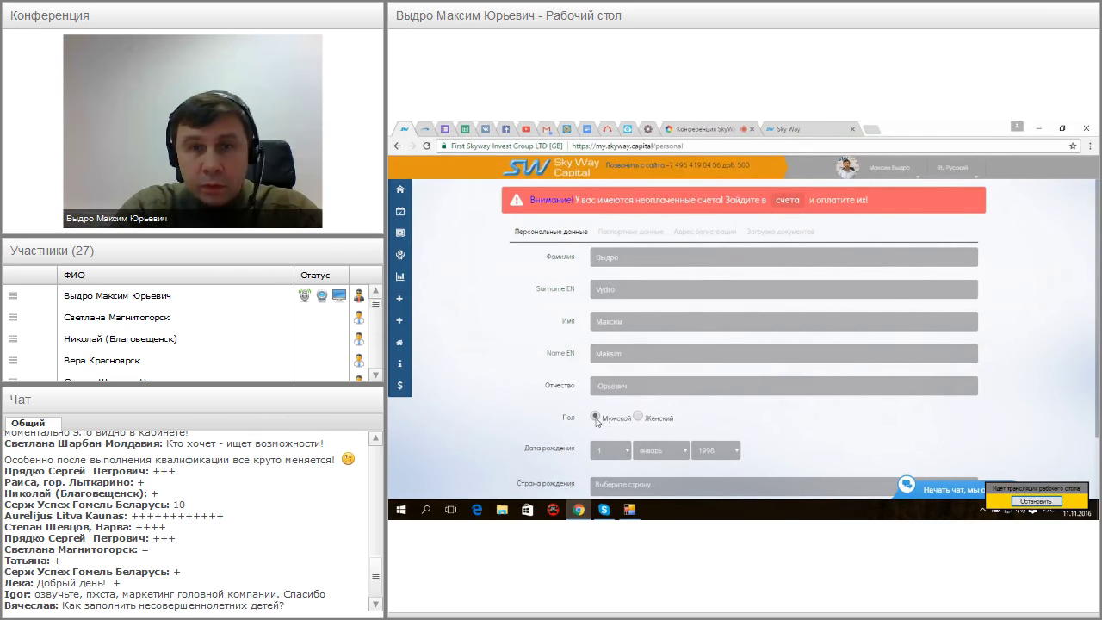
{"action": "scroll", "coordinate": [1014, 454], "scroll_direction": "down", "scroll_amount": 3}
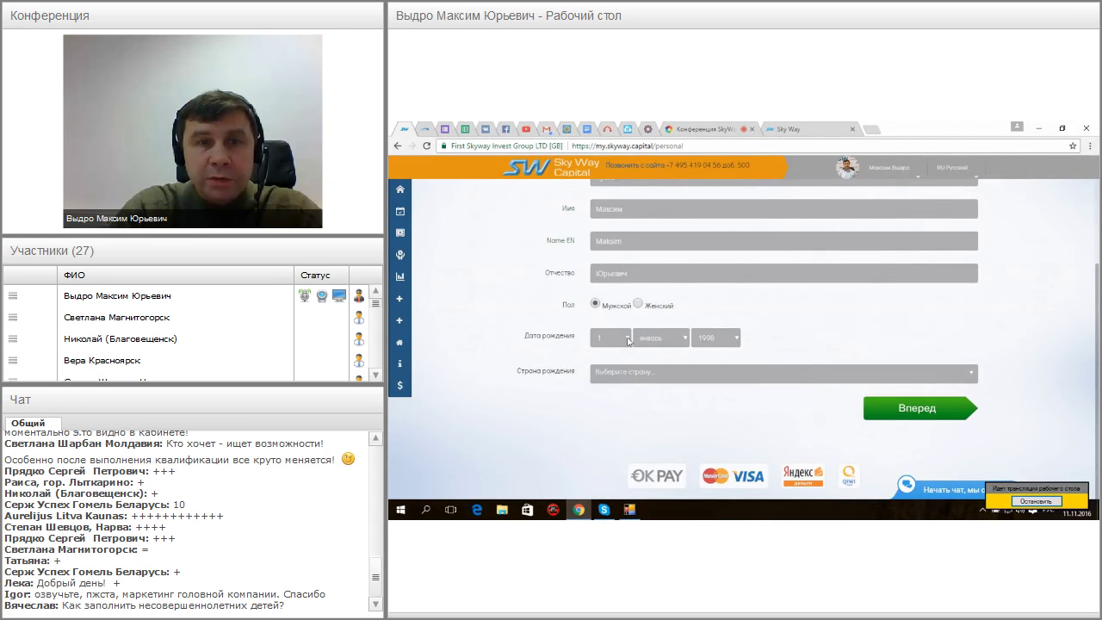
{"action": "left_click", "coordinate": [625, 343]}
{"action": "scroll", "coordinate": [629, 322], "scroll_direction": "down", "scroll_amount": 4}
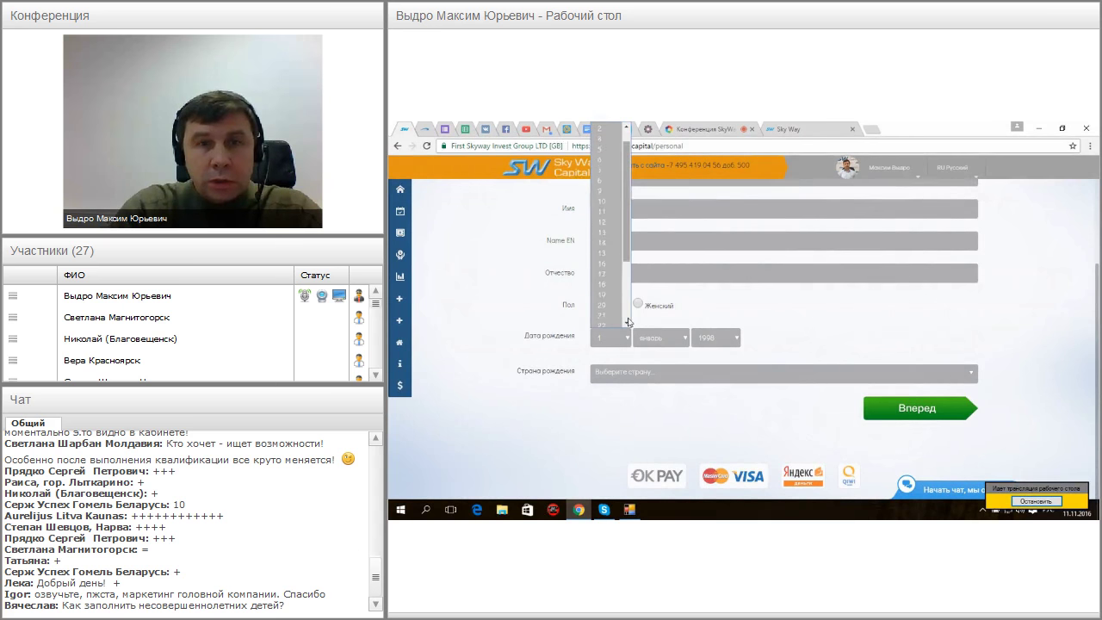
{"action": "left_click", "coordinate": [599, 271]}
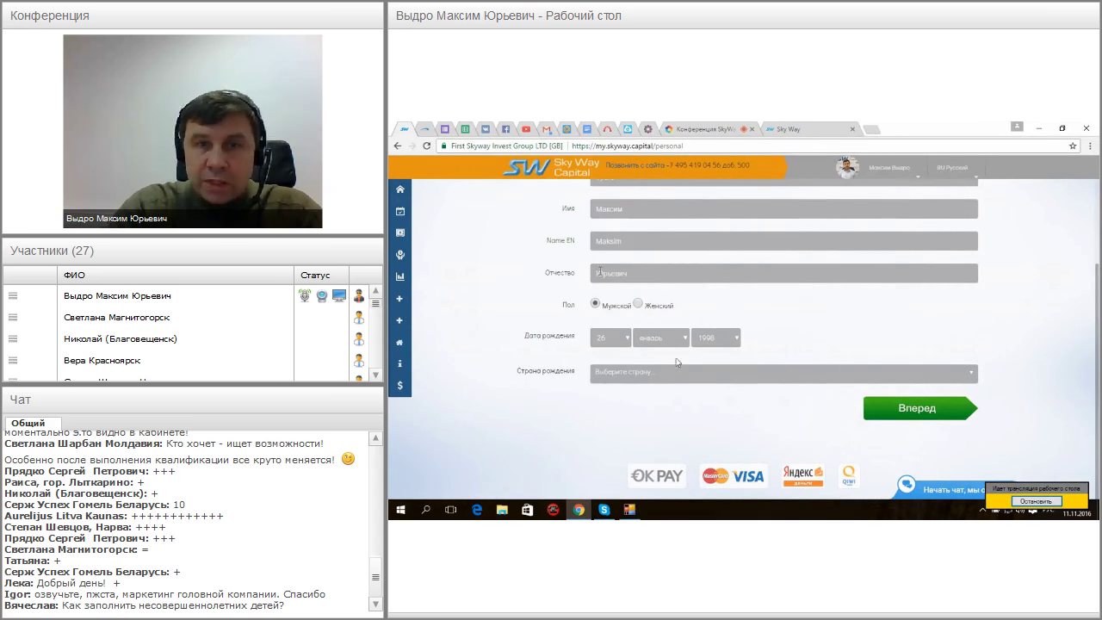
{"action": "left_click", "coordinate": [686, 342]}
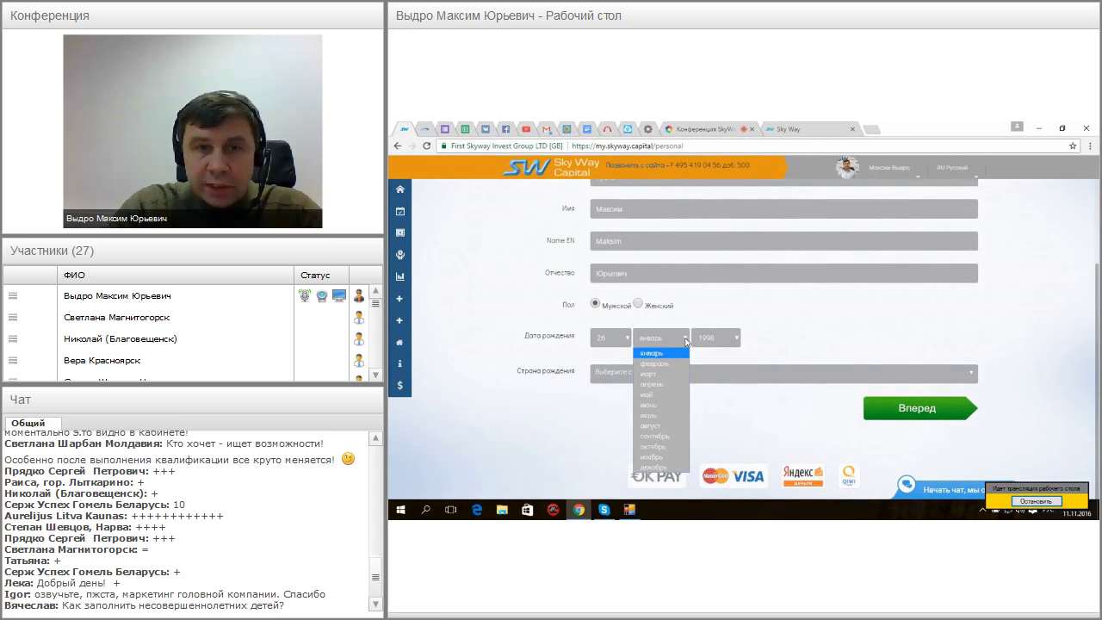
{"action": "left_click", "coordinate": [654, 416]}
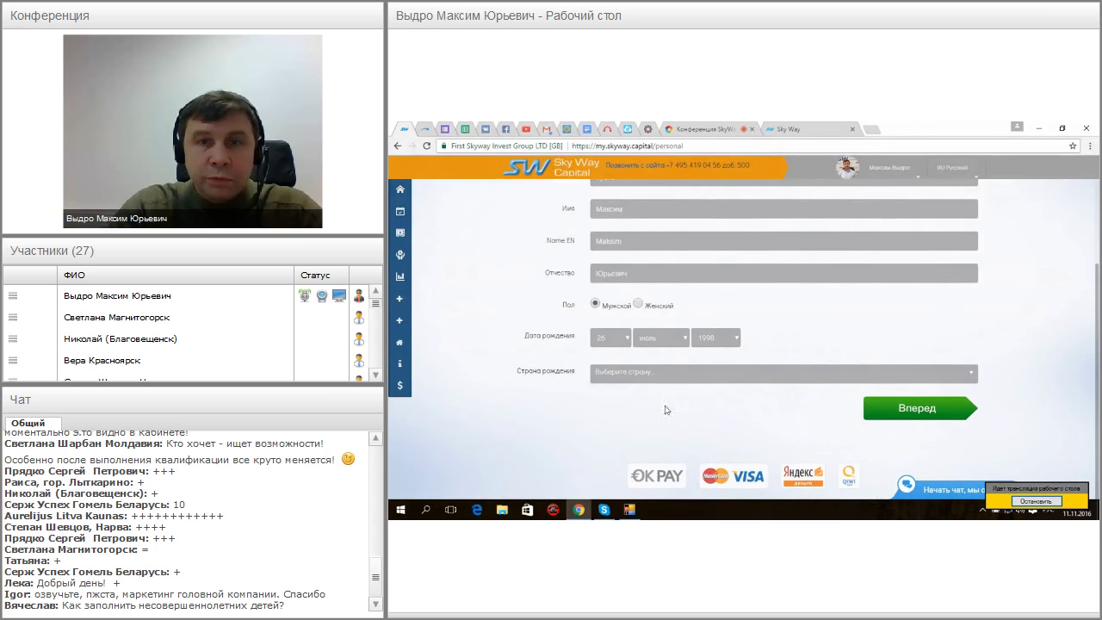
{"action": "left_click", "coordinate": [736, 340]}
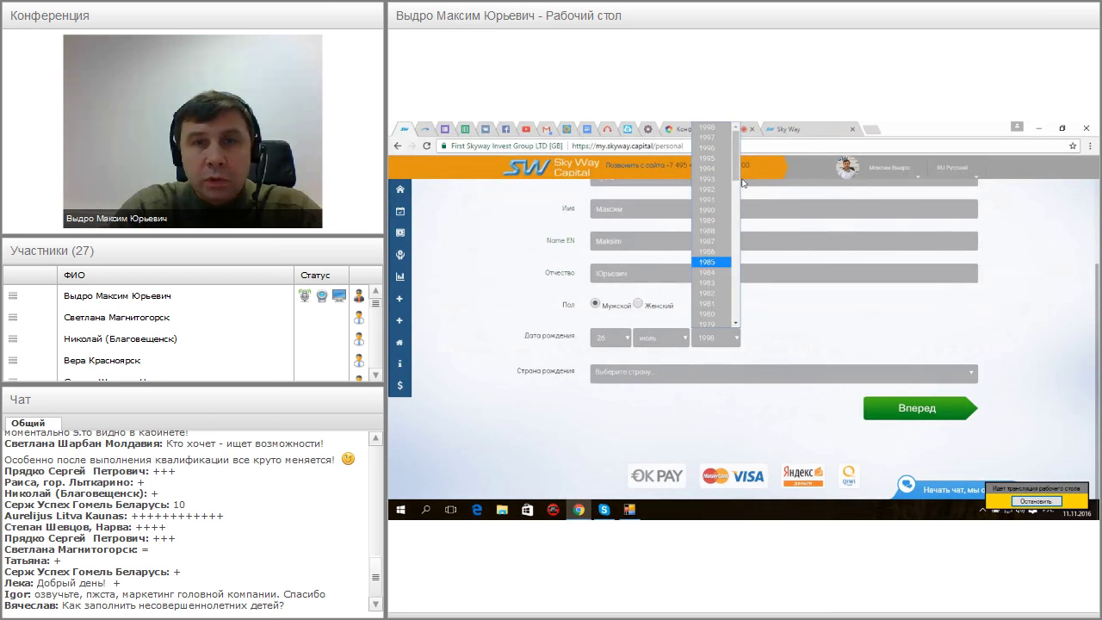
{"action": "left_click_drag", "start_coordinate": [737, 177], "coordinate": [741, 215]}
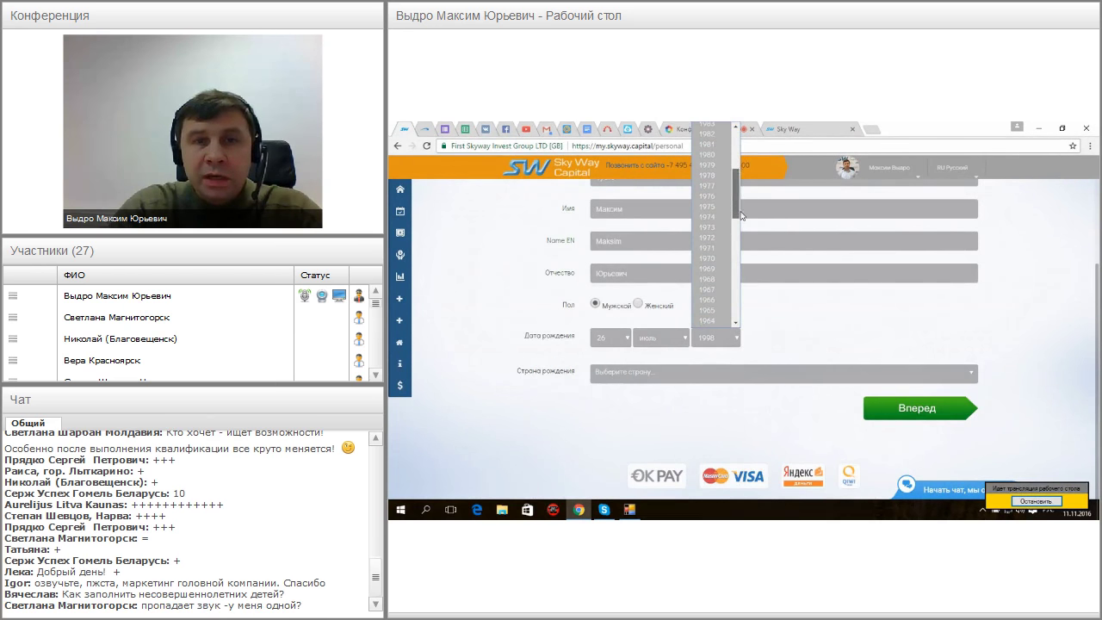
{"action": "left_click", "coordinate": [717, 280]}
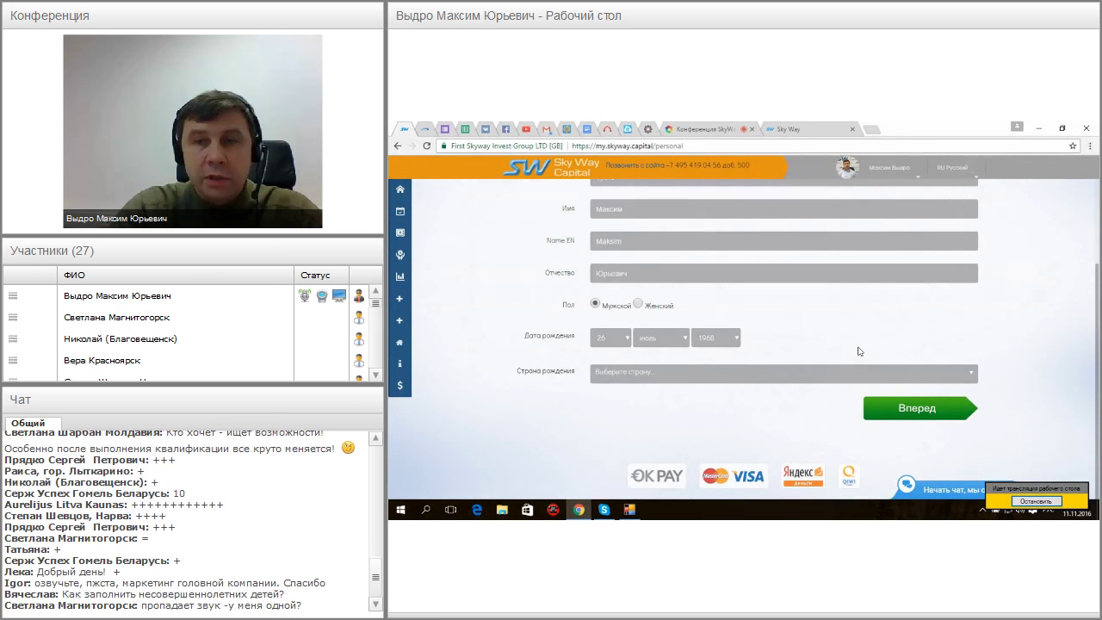
Set the country of birth to СССР and advance to the passport details step
{"action": "left_click", "coordinate": [973, 376]}
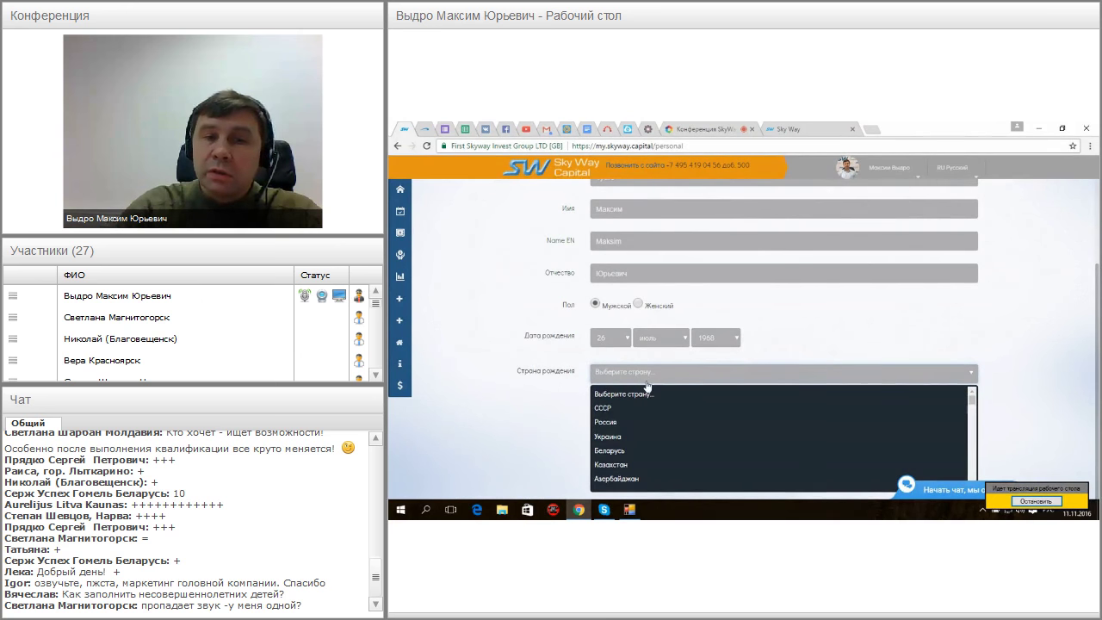
{"action": "left_click", "coordinate": [610, 411]}
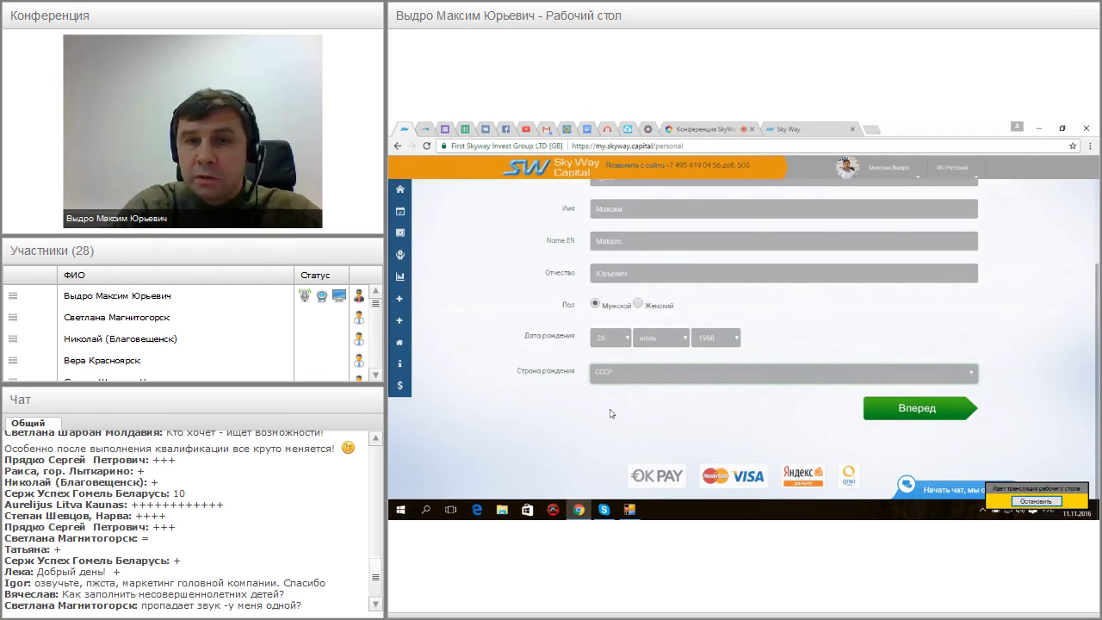
{"action": "left_click", "coordinate": [899, 419]}
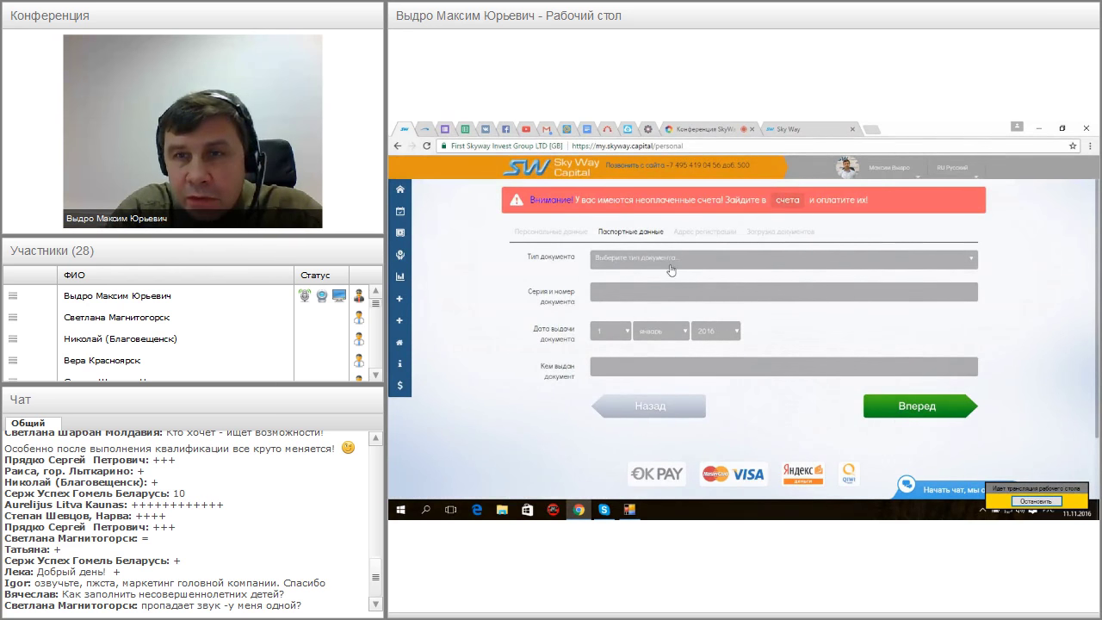
{"action": "left_click", "coordinate": [972, 261]}
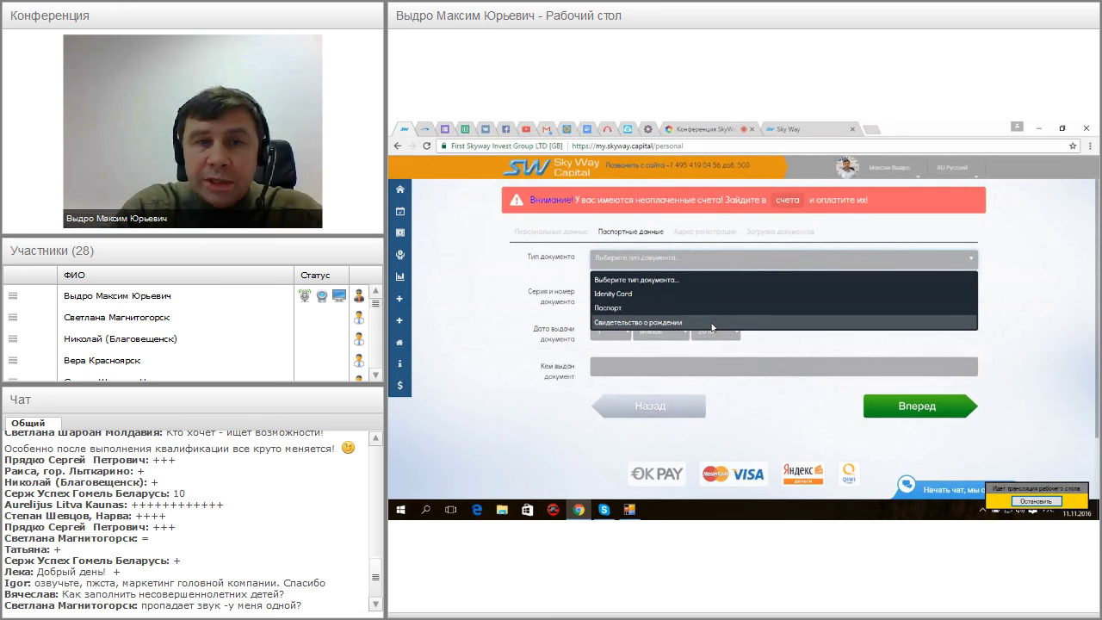
Choose document type Паспорт, enter the series and number, and set issue date 8 май 2014
{"action": "left_click", "coordinate": [696, 309]}
{"action": "left_click", "coordinate": [600, 292]}
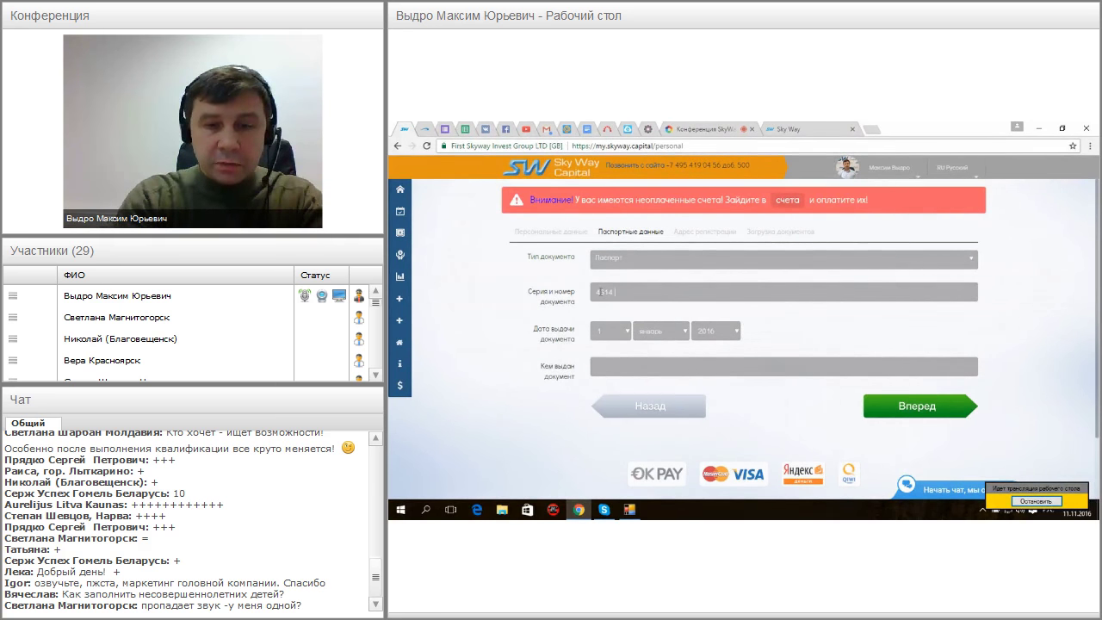
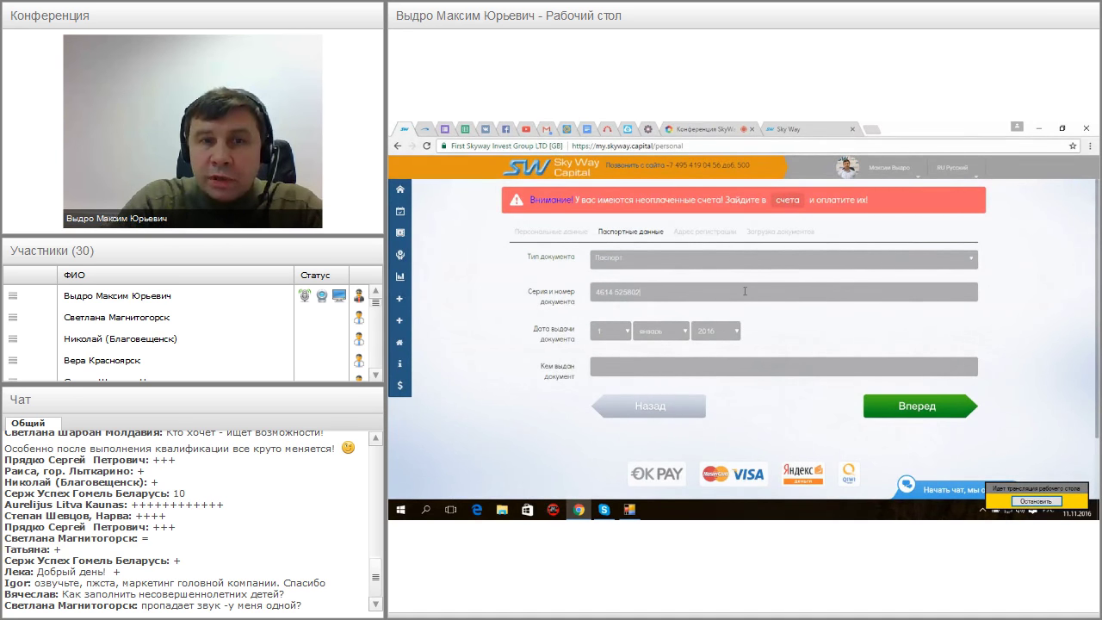
{"action": "left_click", "coordinate": [627, 332]}
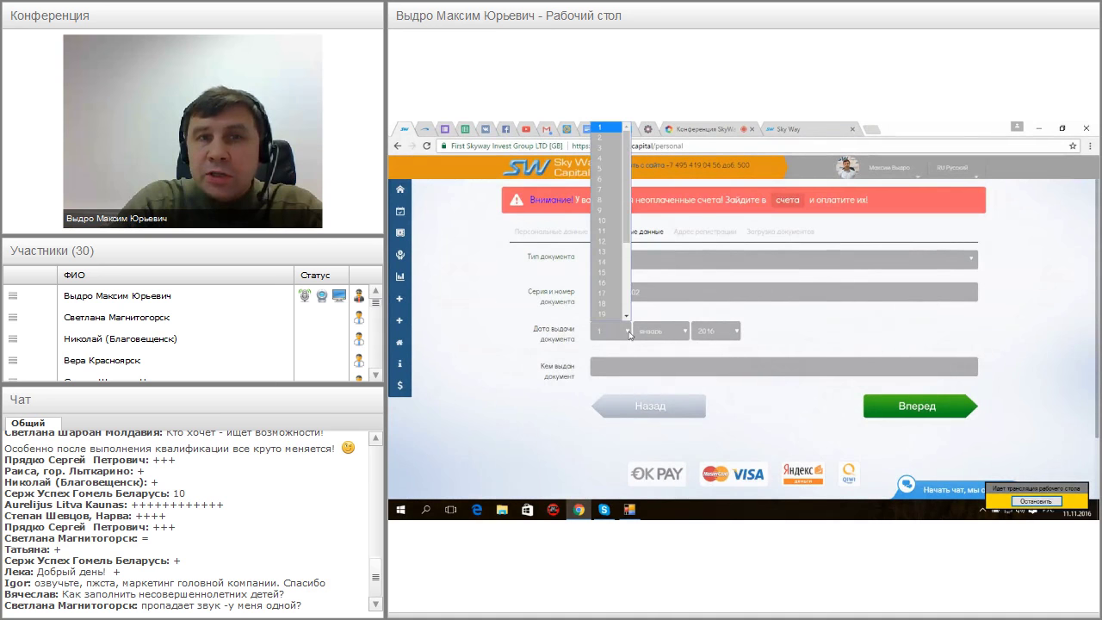
{"action": "left_click", "coordinate": [605, 200]}
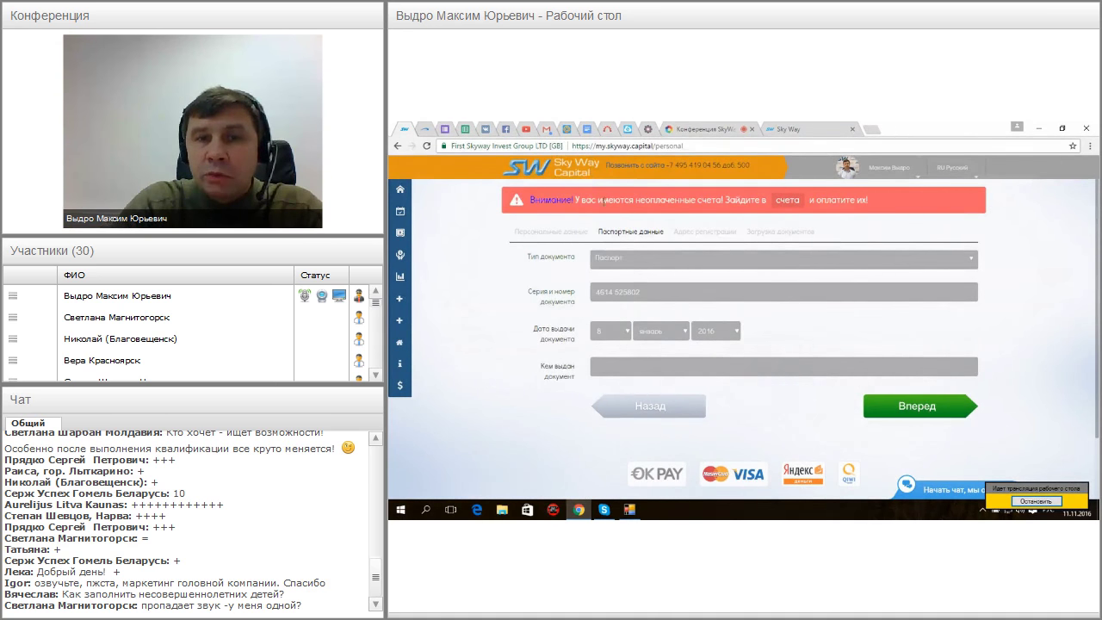
{"action": "left_click", "coordinate": [683, 332]}
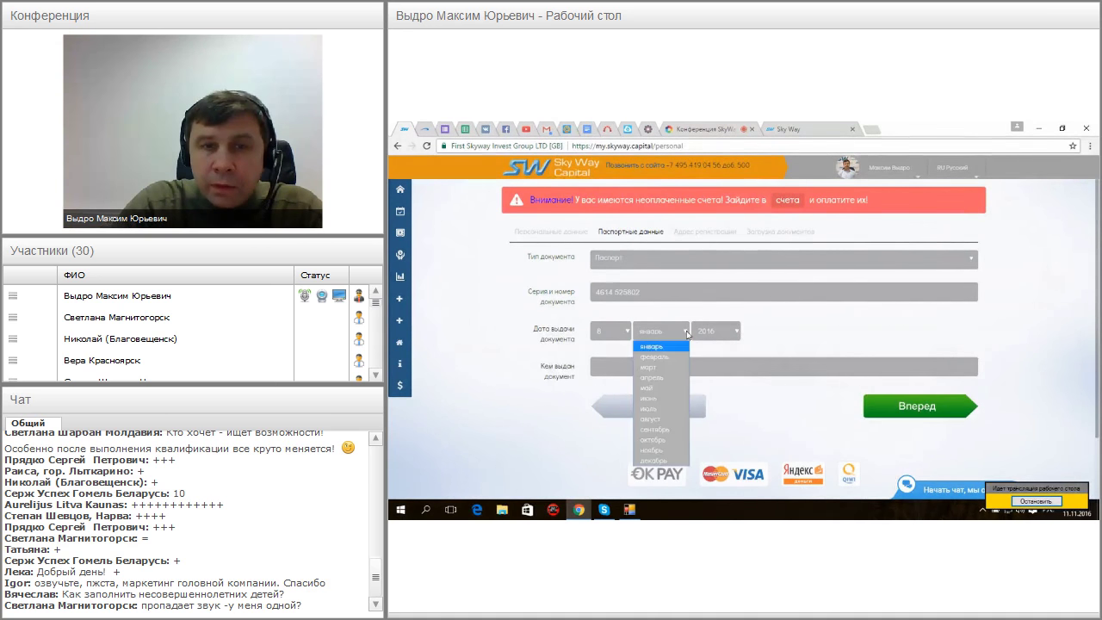
{"action": "left_click", "coordinate": [653, 387]}
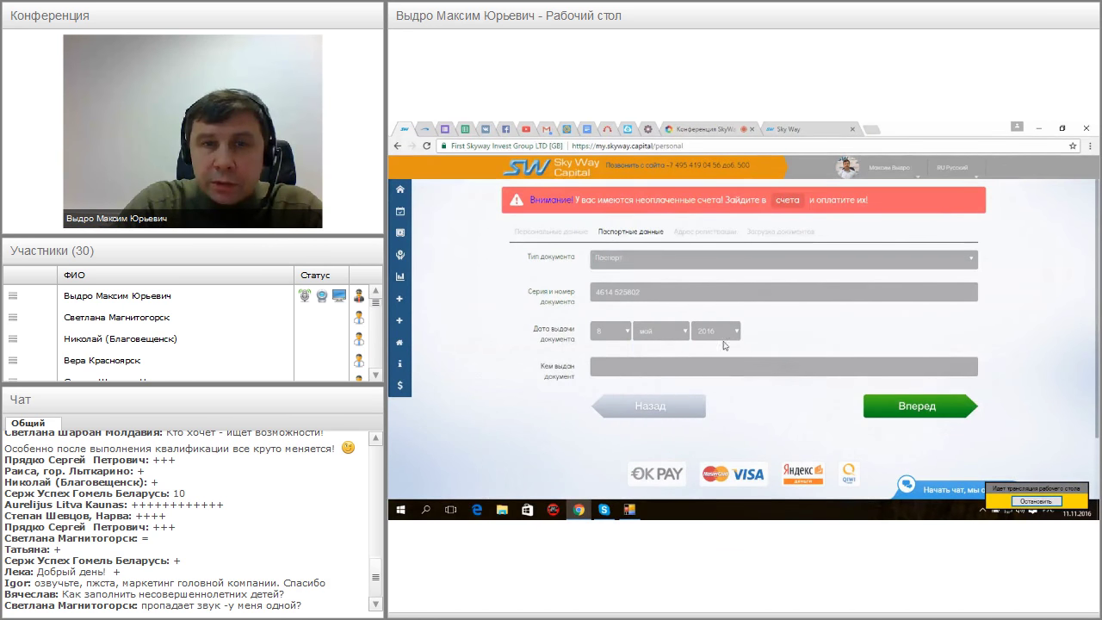
{"action": "left_click", "coordinate": [736, 335]}
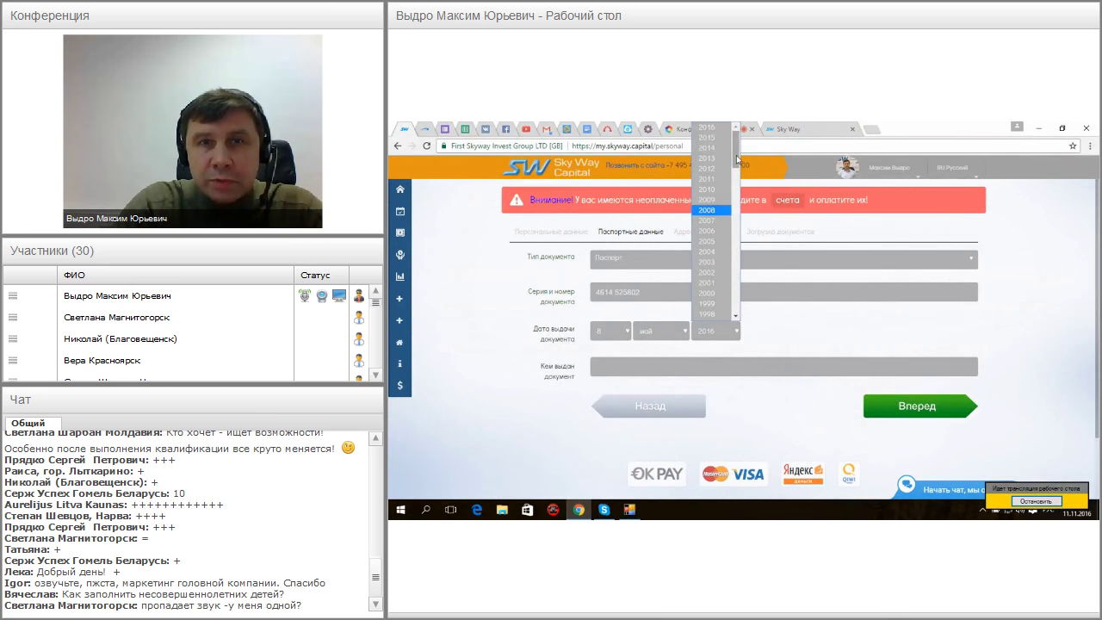
{"action": "scroll", "coordinate": [736, 157], "scroll_direction": "down", "scroll_amount": 2}
{"action": "scroll", "coordinate": [736, 155], "scroll_direction": "up", "scroll_amount": 2}
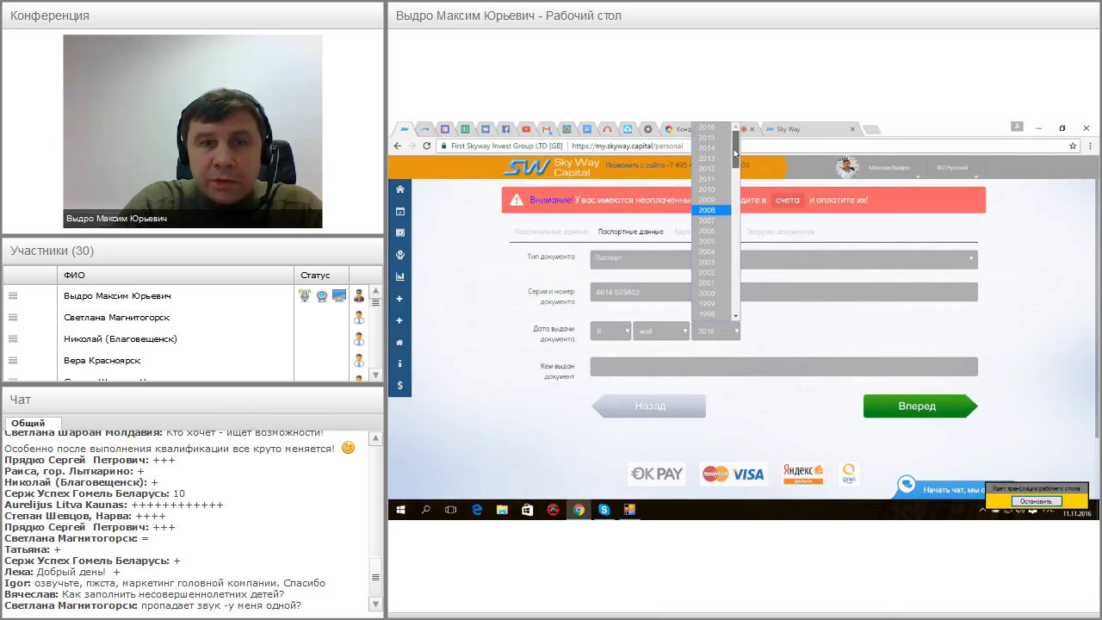
{"action": "left_click", "coordinate": [713, 149]}
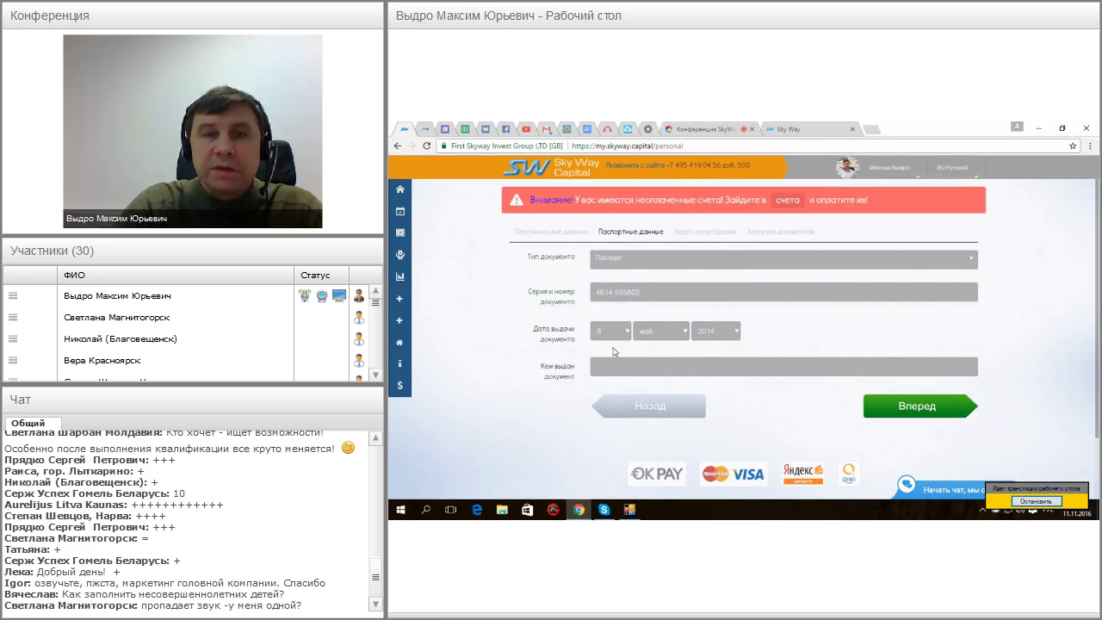
Fill in the issuing authority field and continue to the registration address step
{"action": "left_click", "coordinate": [609, 367]}
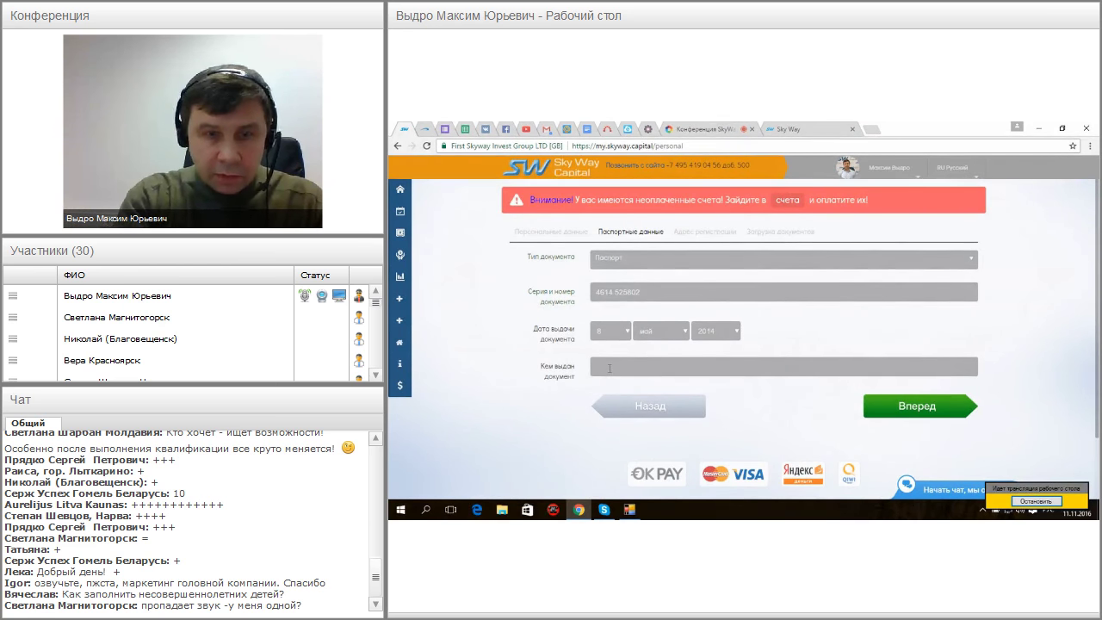
{"action": "type", "text": "М"}
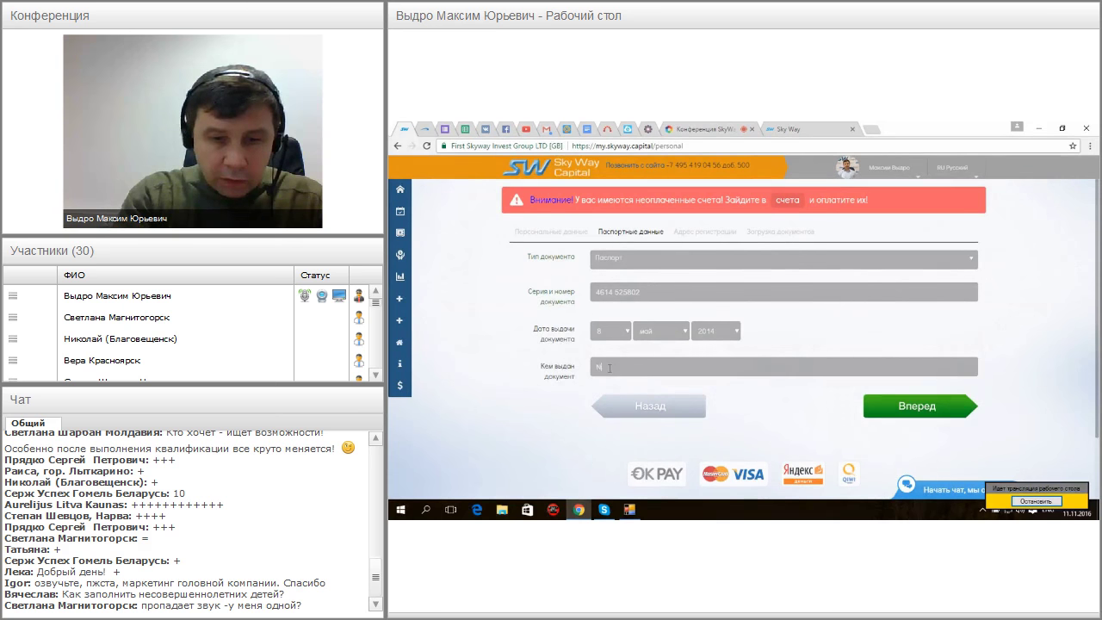
{"action": "type", "text": "ТП"}
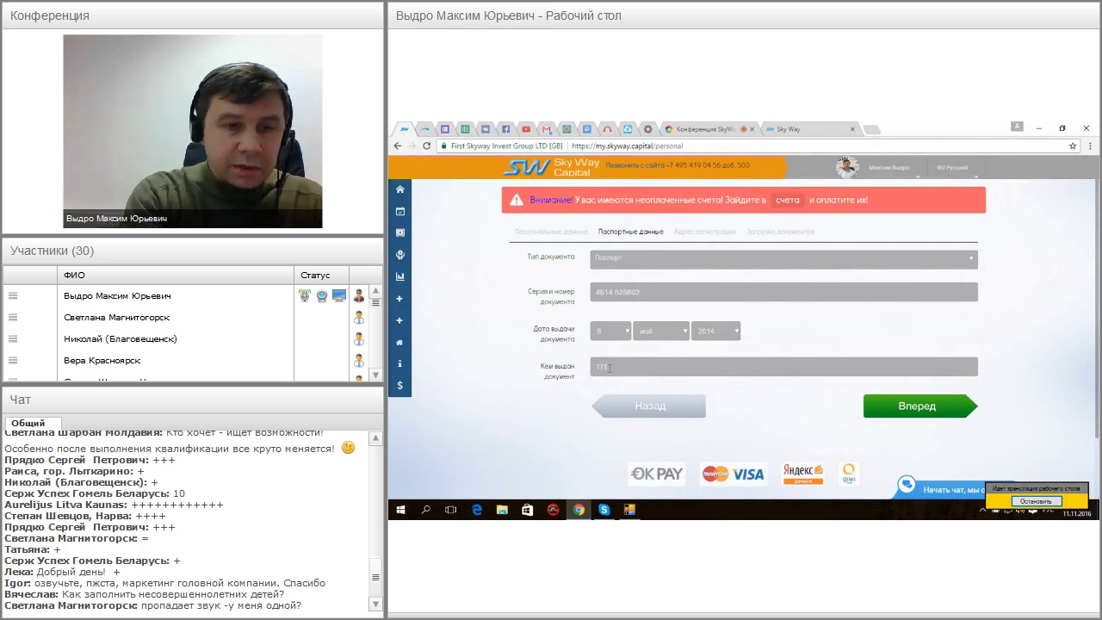
{"action": "type", "text": "1"}
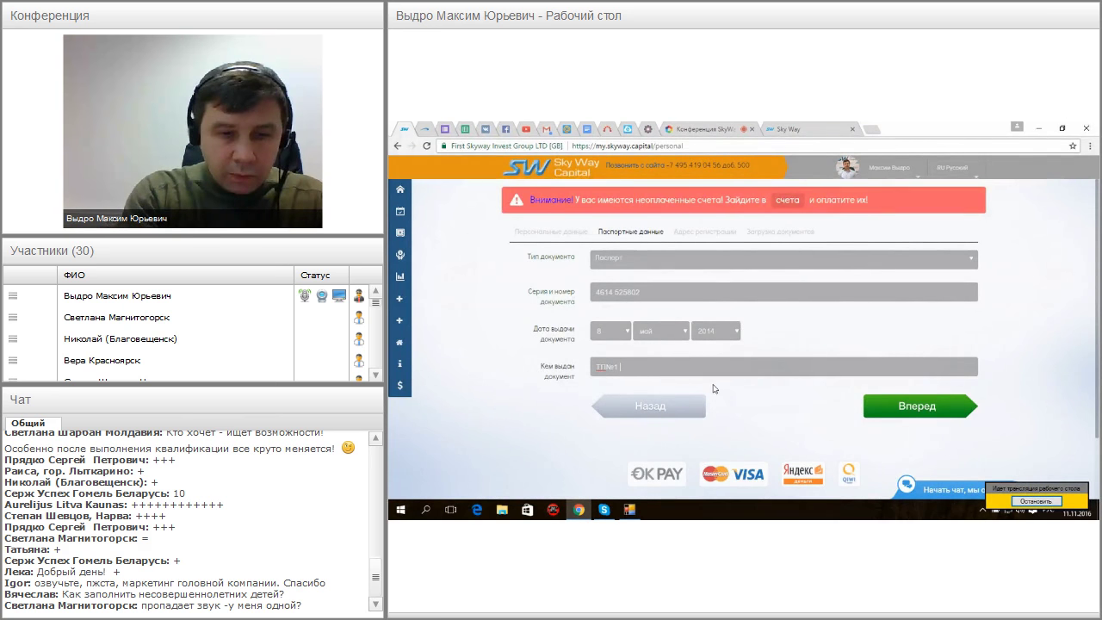
{"action": "type", "text": " Ц"}
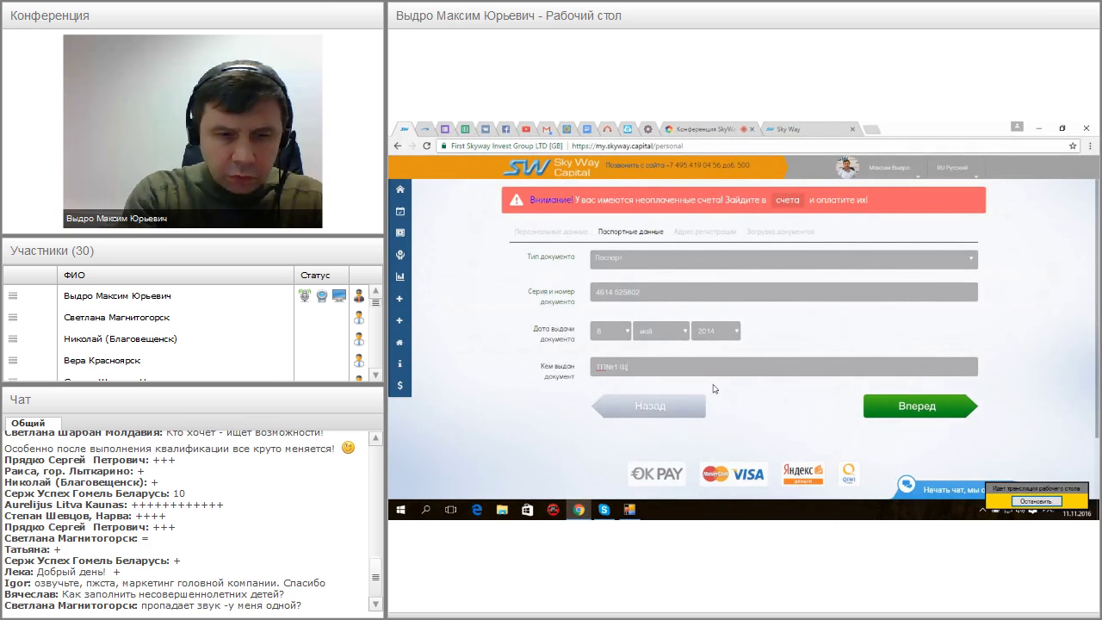
{"action": "type", "text": "УФМС"}
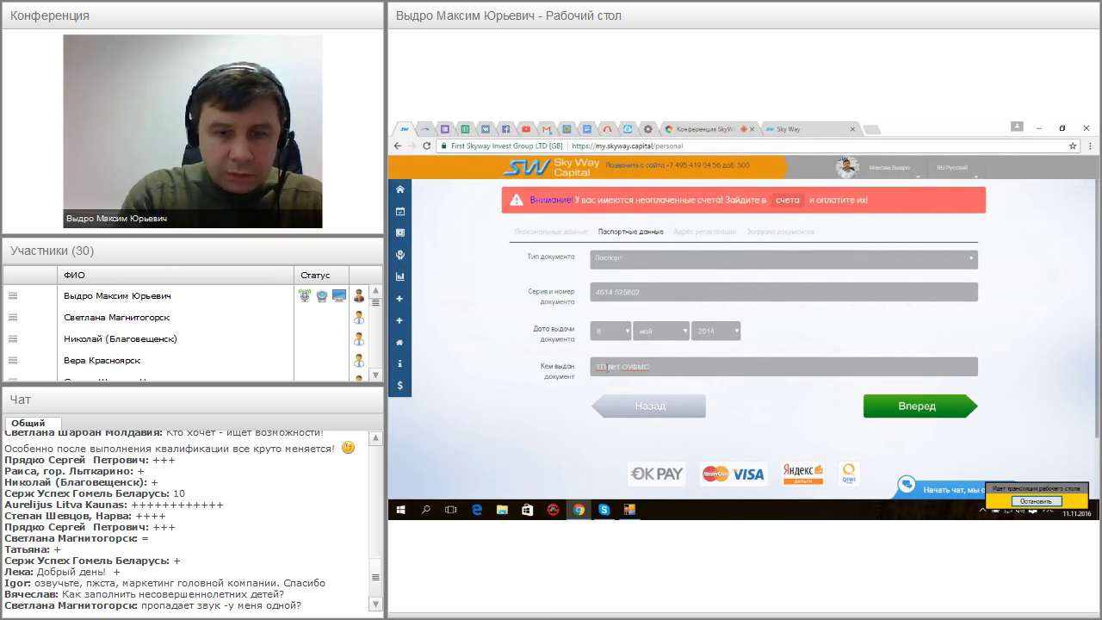
{"action": "type", "text": "Р"}
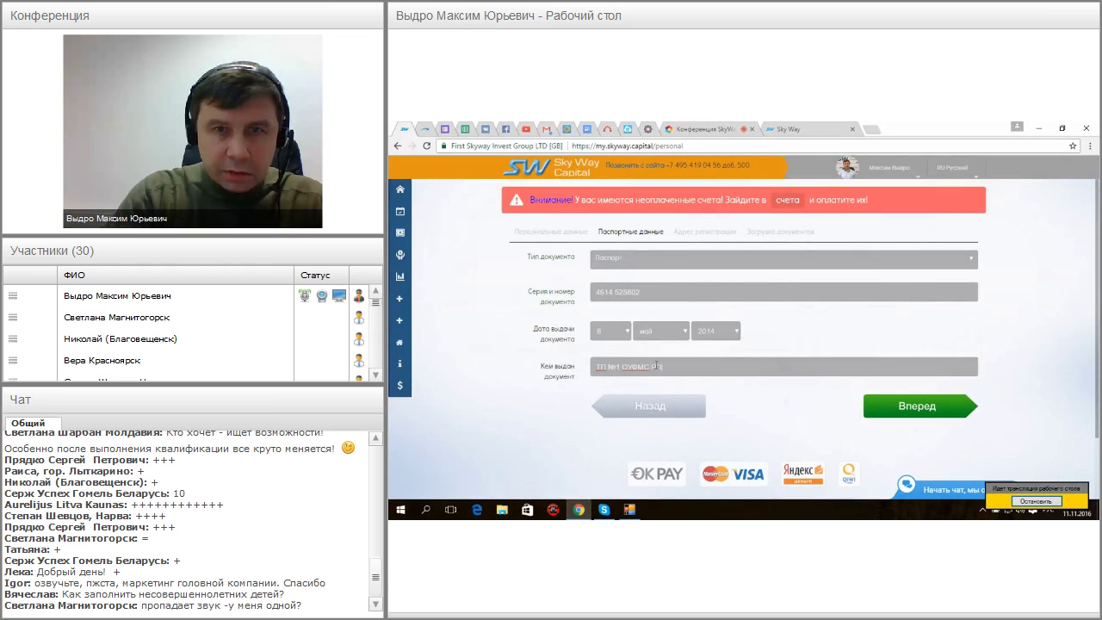
{"action": "type", "text": "оссии"}
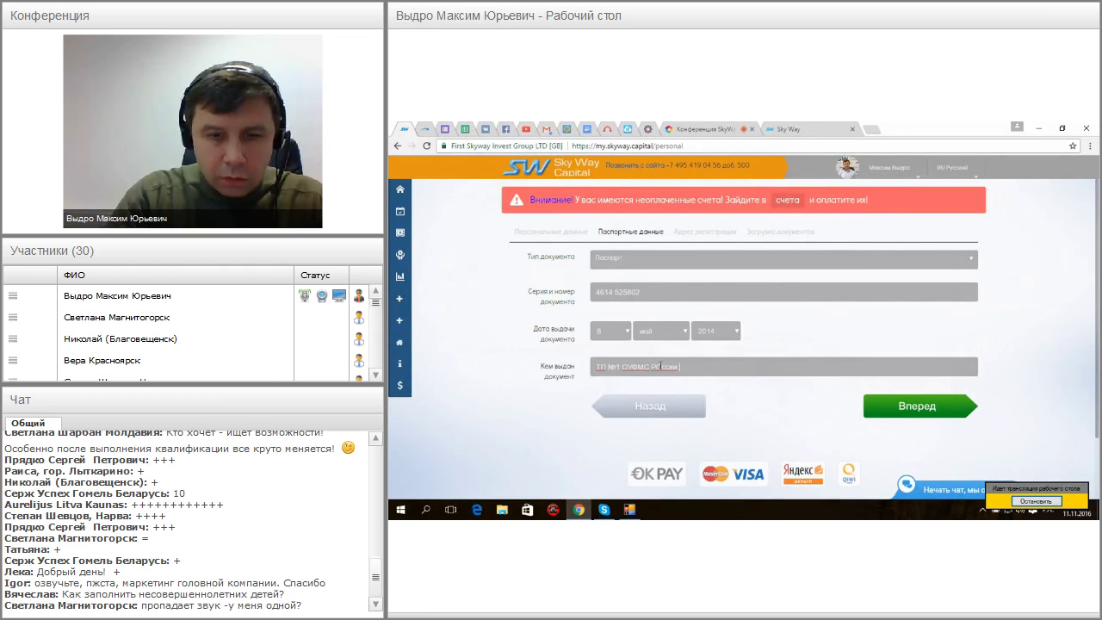
{"action": "key", "text": "BackSpace"}
{"action": "key", "text": "BackSpace"}
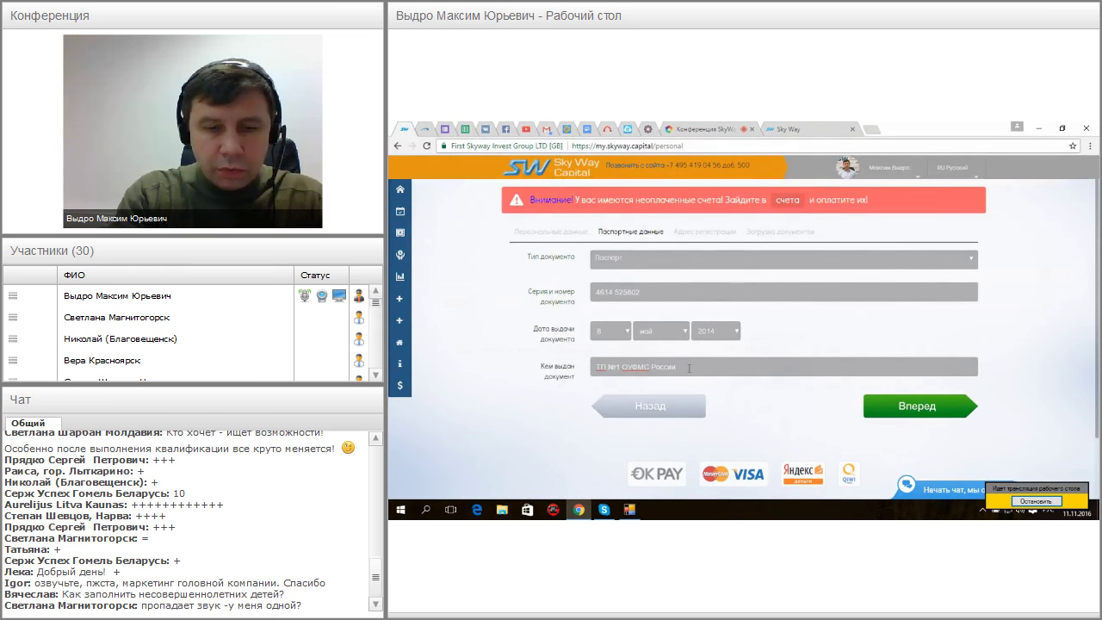
{"action": "type", "text": "по Моск"}
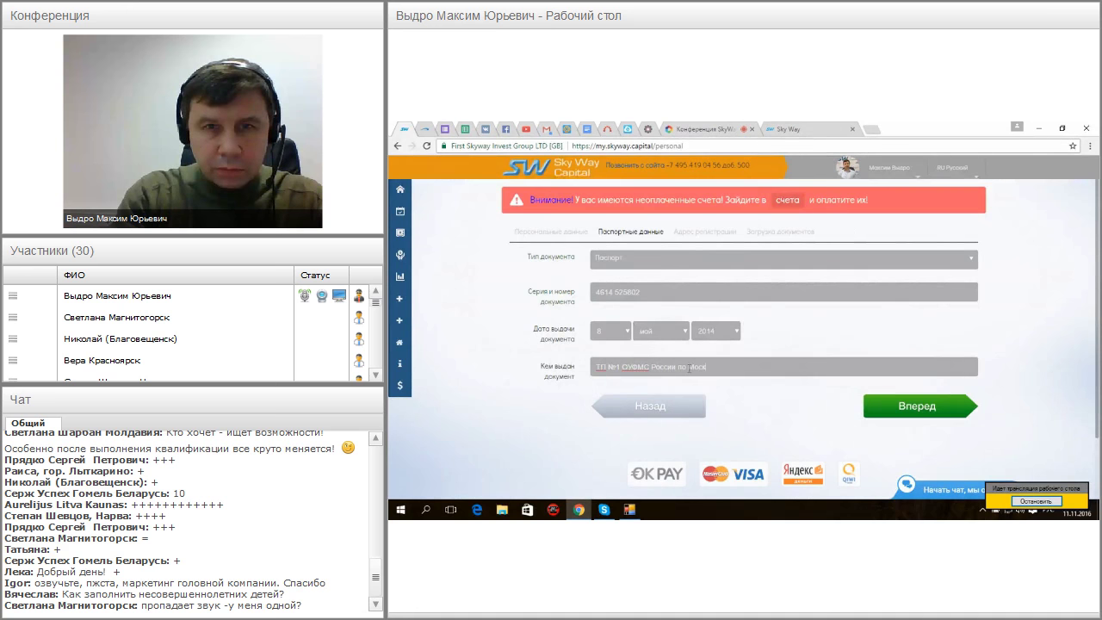
{"action": "type", "text": "веой обл. в городском поселения Оди"}
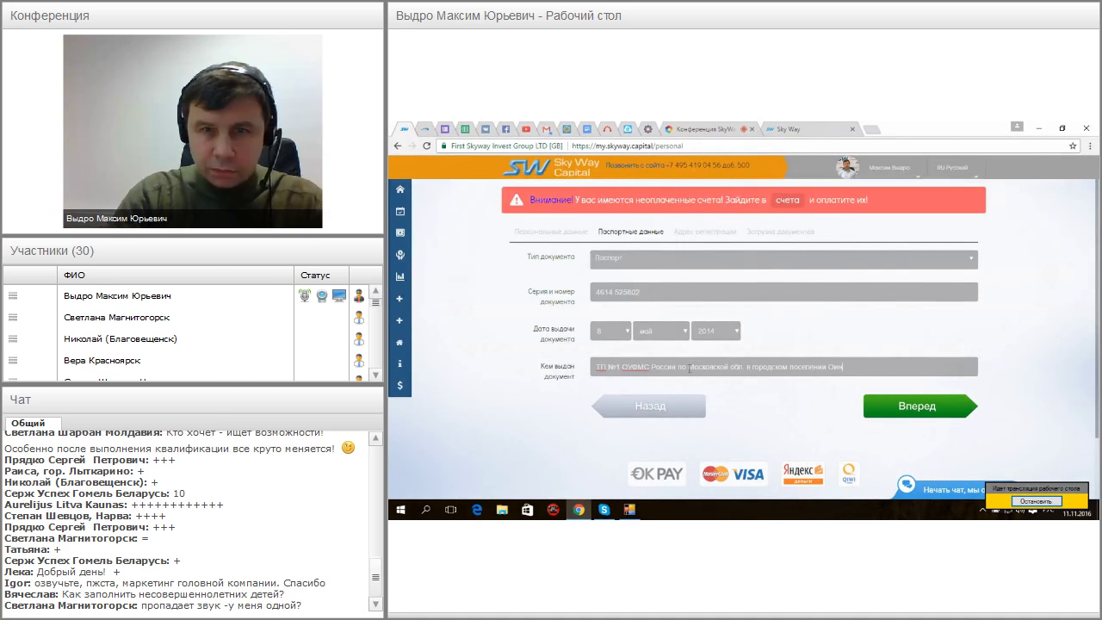
{"action": "type", "text": "нцово"}
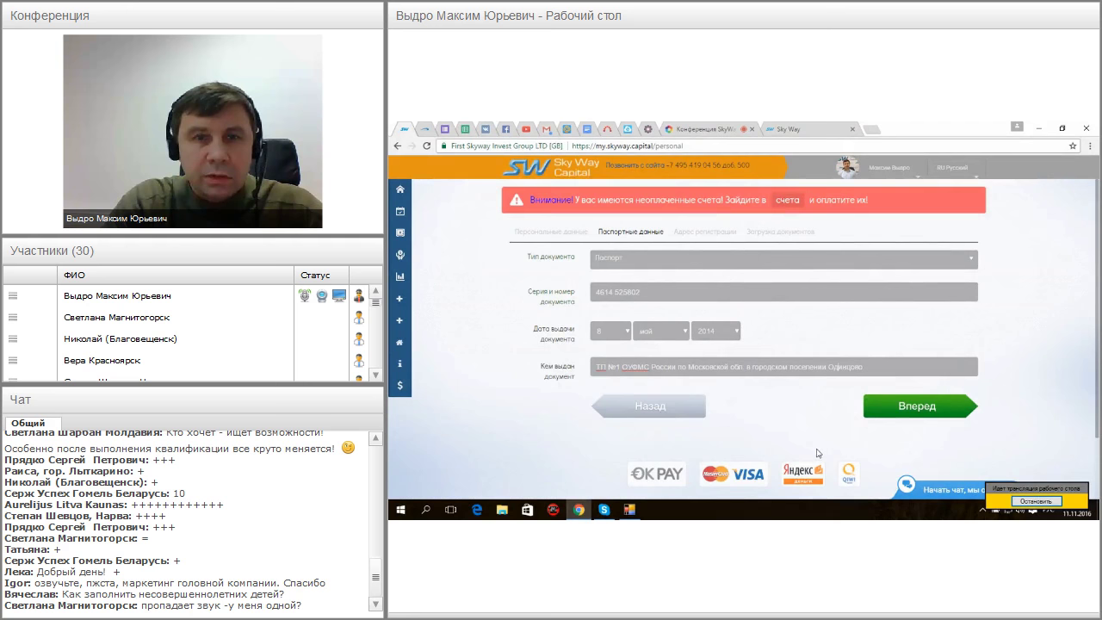
{"action": "left_click", "coordinate": [933, 414]}
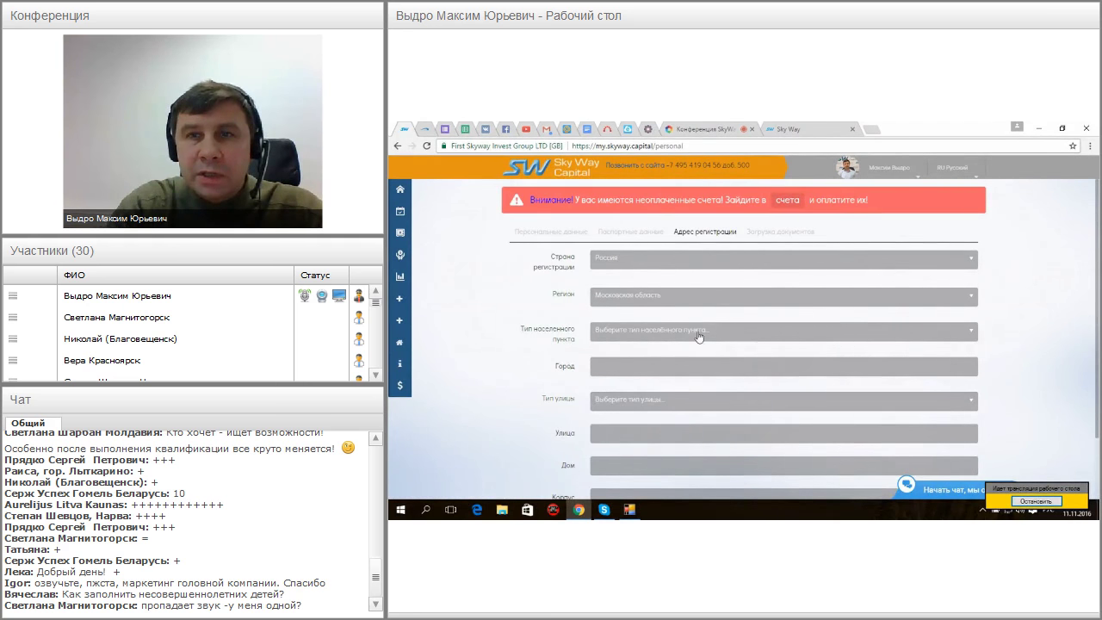
Keep country Россия and region Московская область, and set the settlement type to Город
{"action": "left_click", "coordinate": [973, 263]}
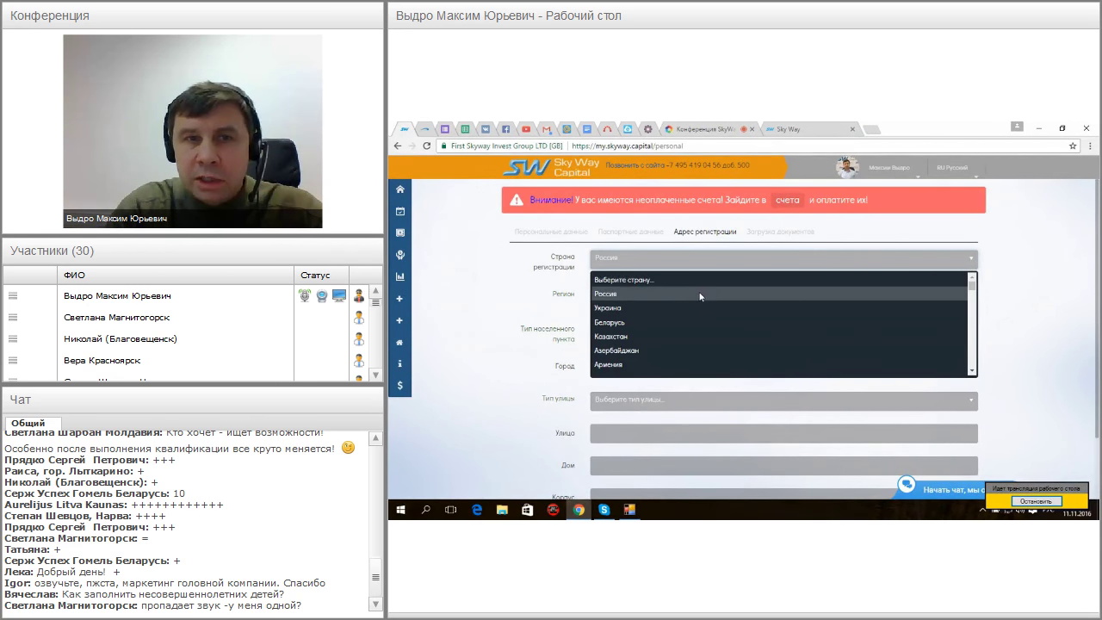
{"action": "left_click", "coordinate": [699, 295]}
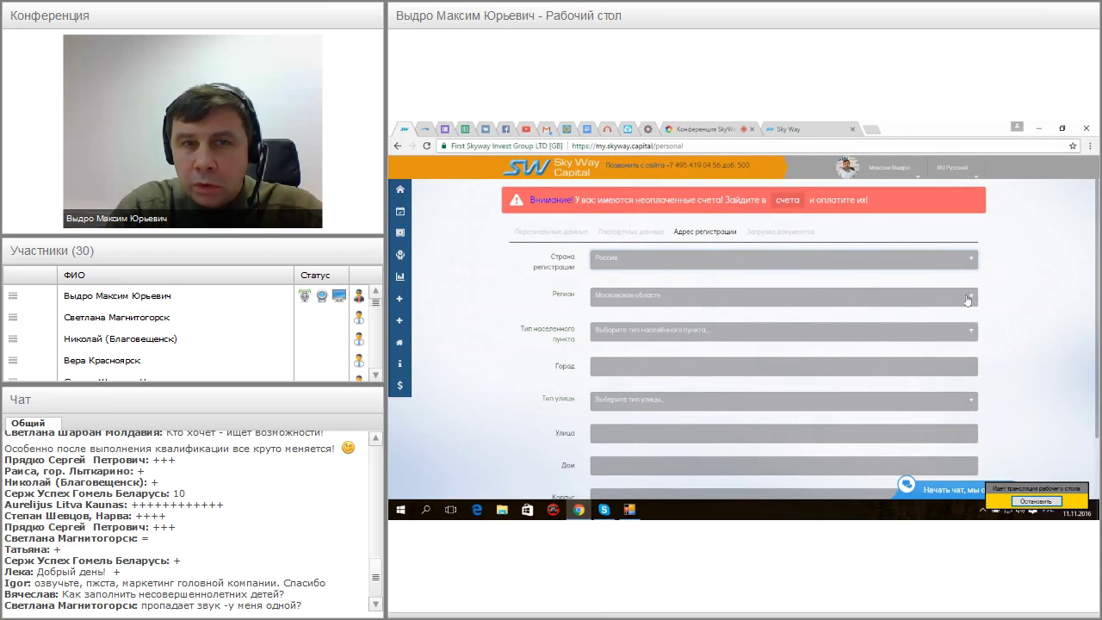
{"action": "left_click", "coordinate": [973, 298]}
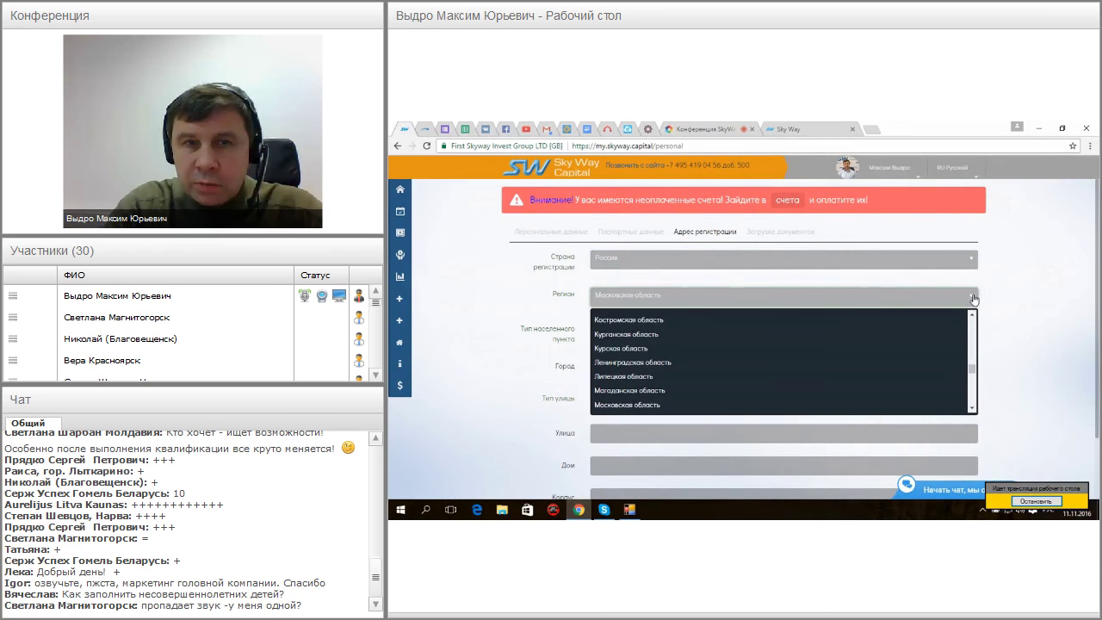
{"action": "left_click", "coordinate": [658, 407]}
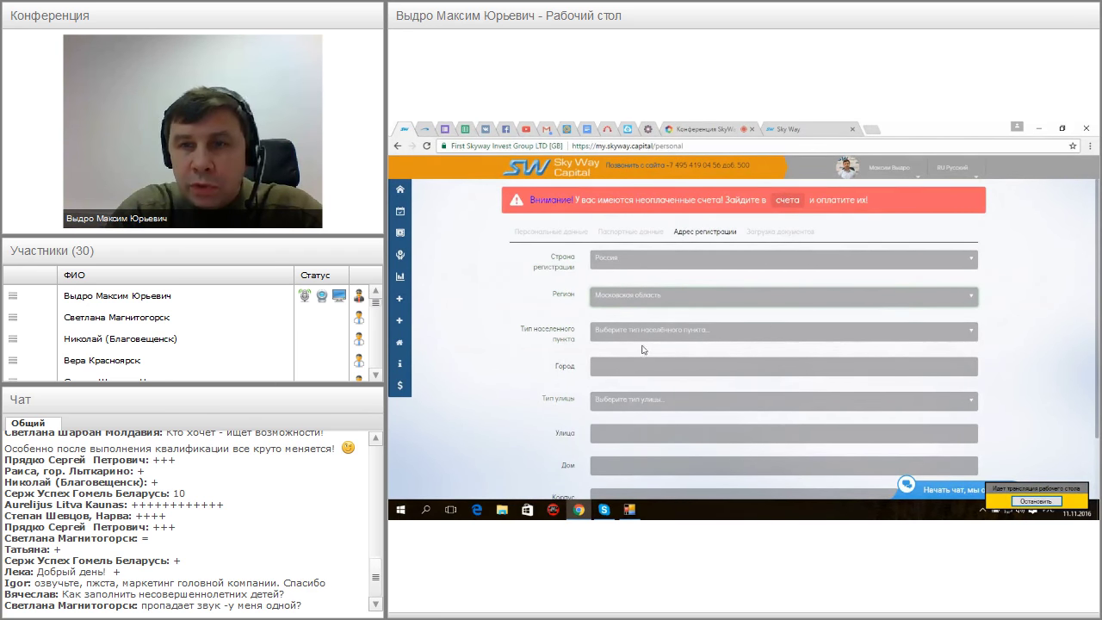
{"action": "left_click", "coordinate": [973, 336]}
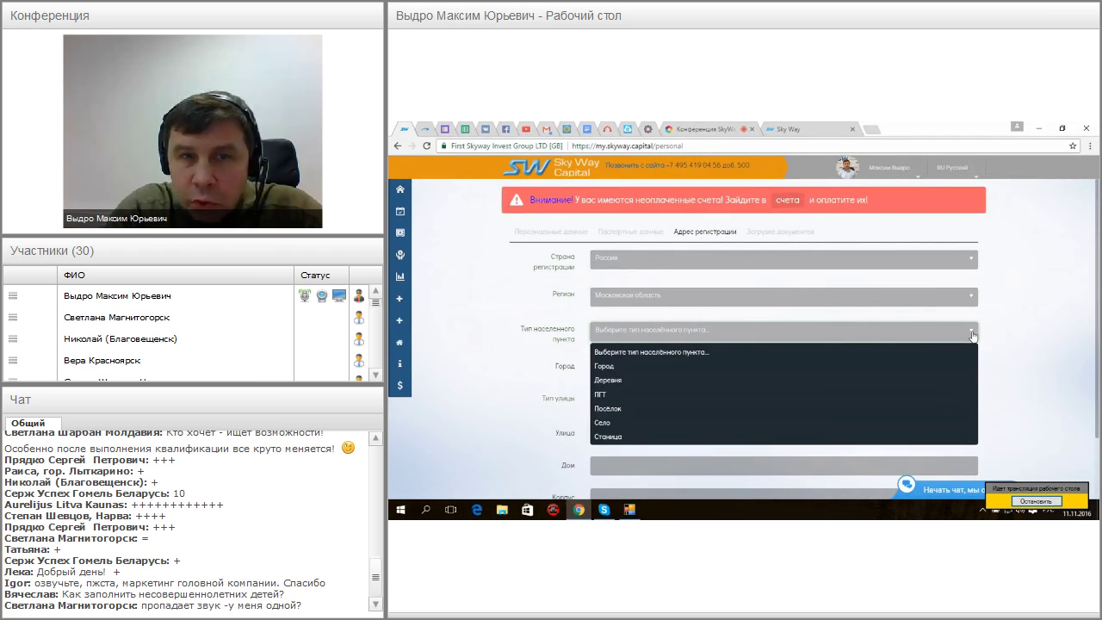
{"action": "left_click", "coordinate": [625, 367]}
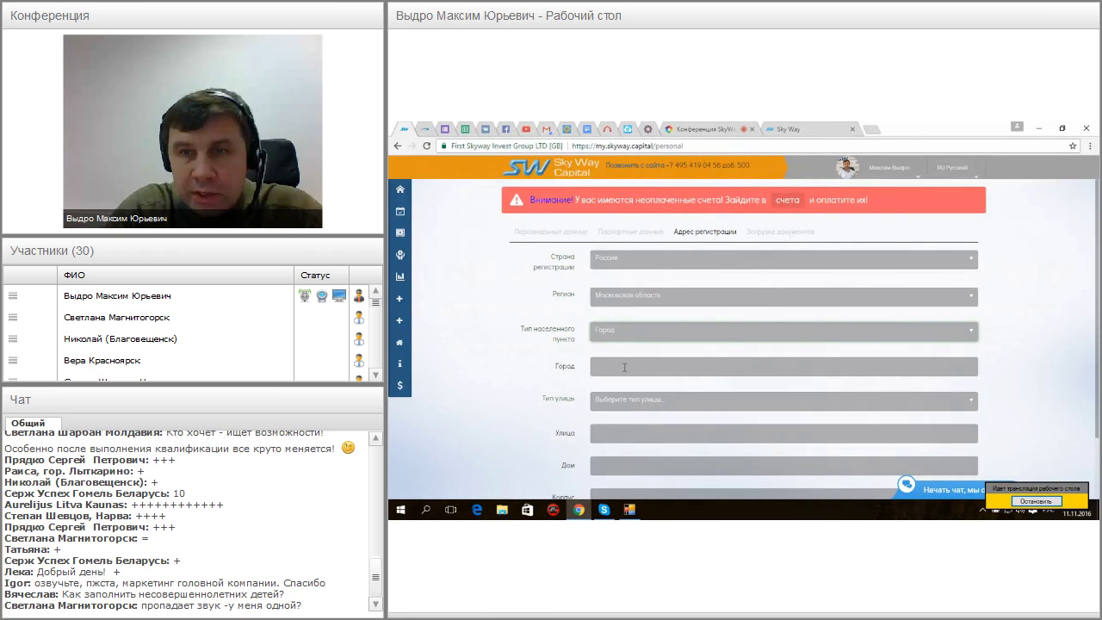
{"action": "left_click", "coordinate": [973, 334]}
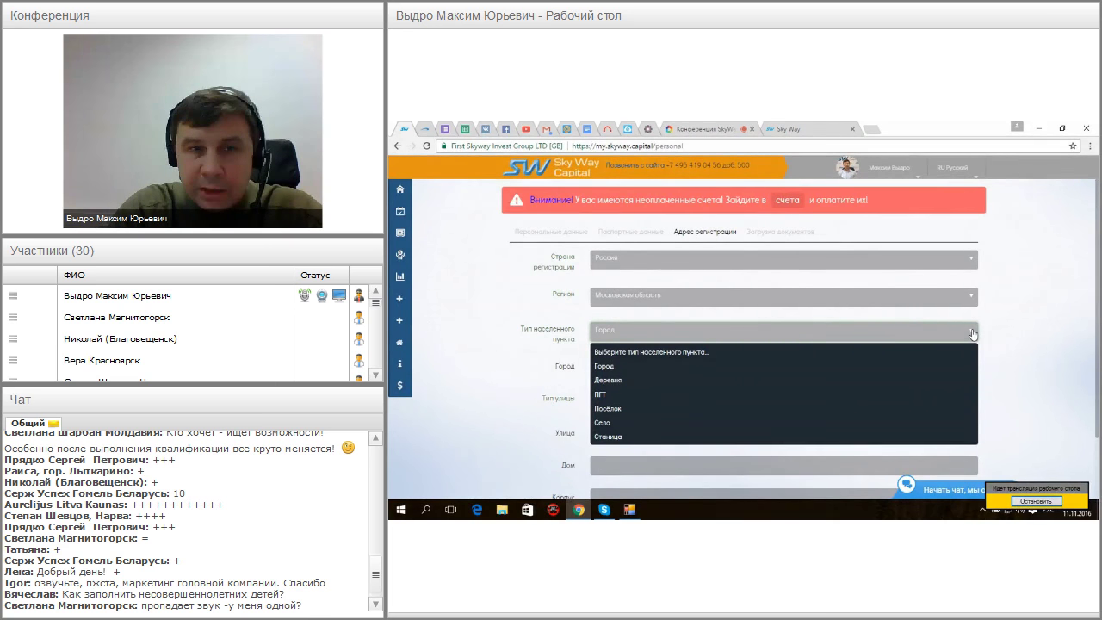
{"action": "left_click", "coordinate": [973, 334]}
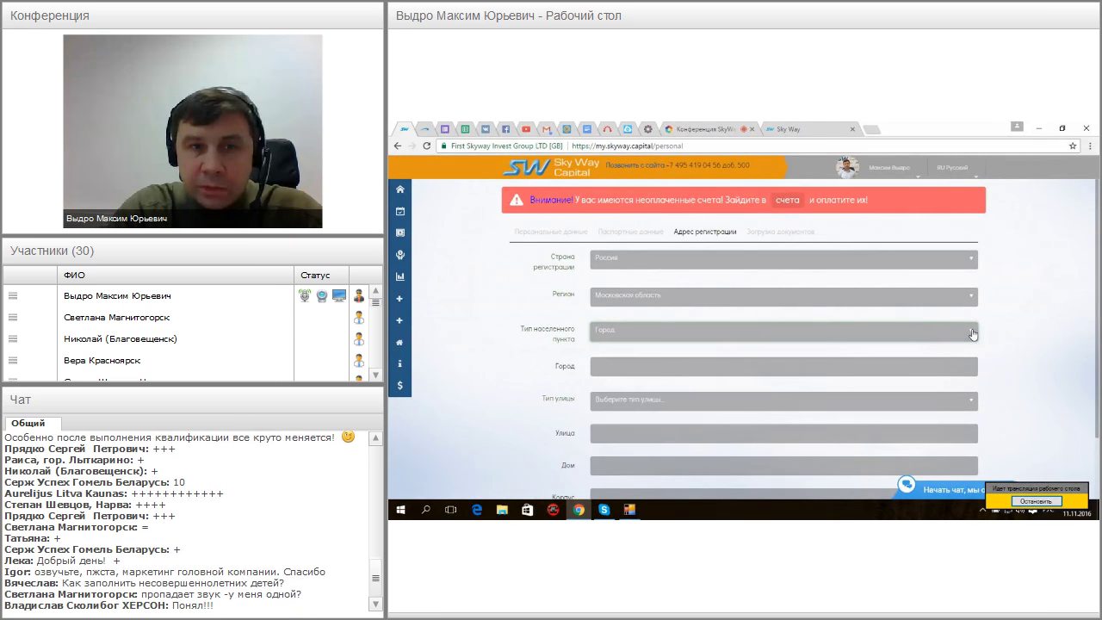
{"action": "left_click", "coordinate": [603, 368]}
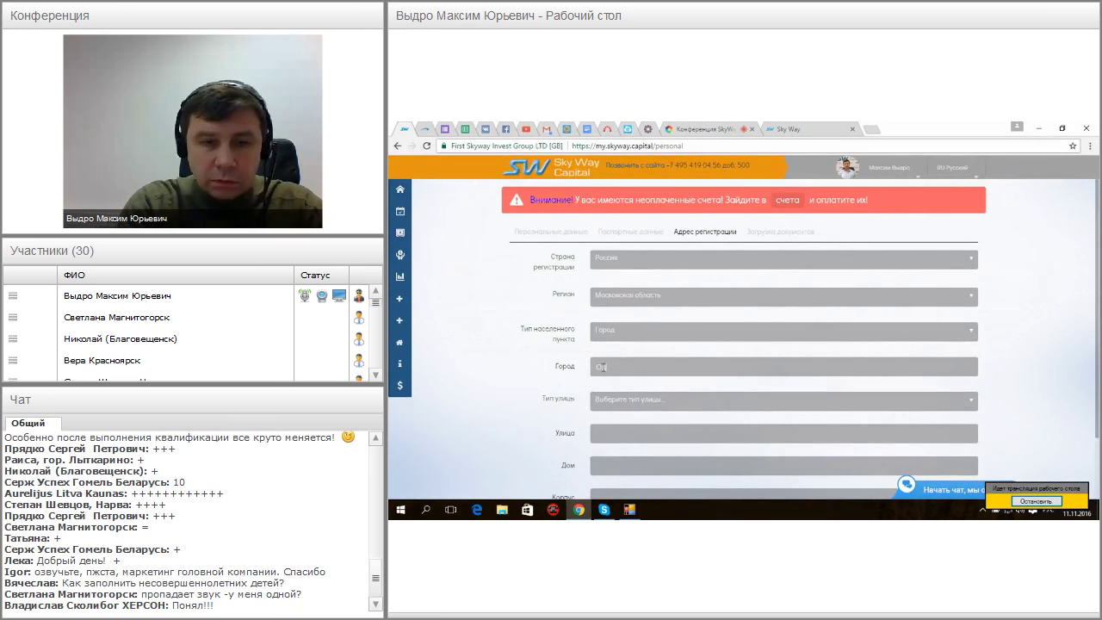
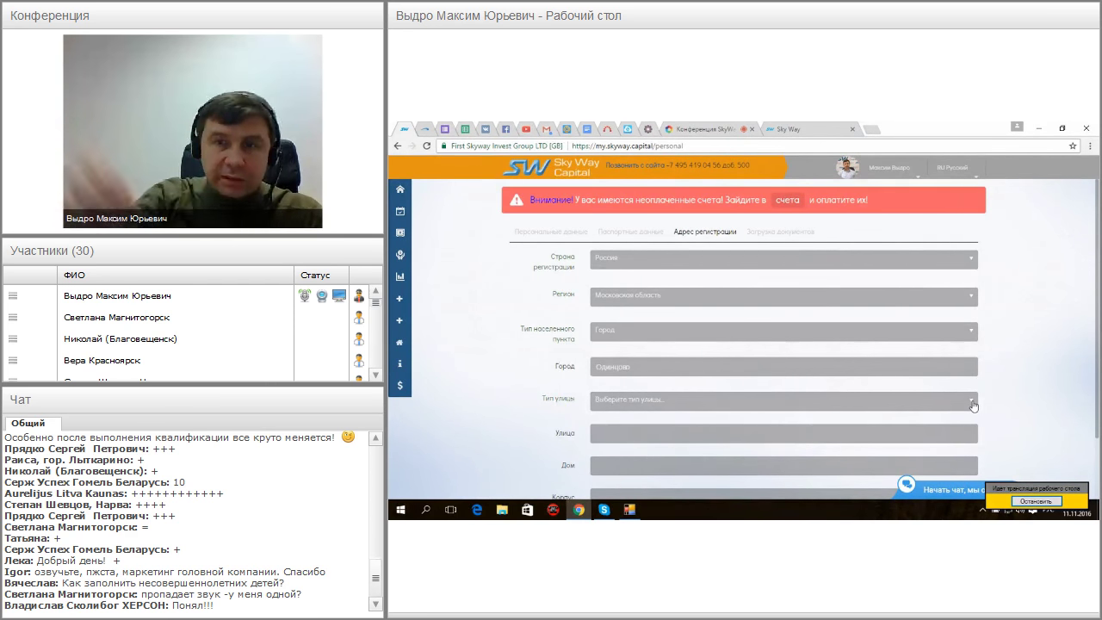
Enter city Одинцово, street type Улица, then the street name, house and apartment numbers
{"action": "left_click", "coordinate": [973, 403]}
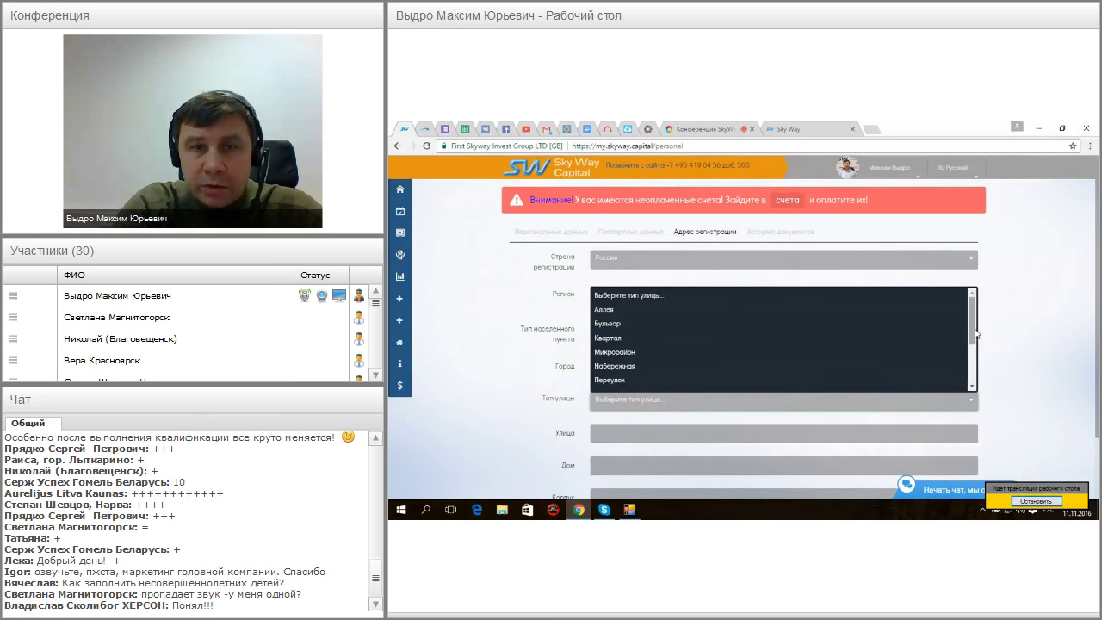
{"action": "left_click_drag", "start_coordinate": [973, 334], "coordinate": [975, 382]}
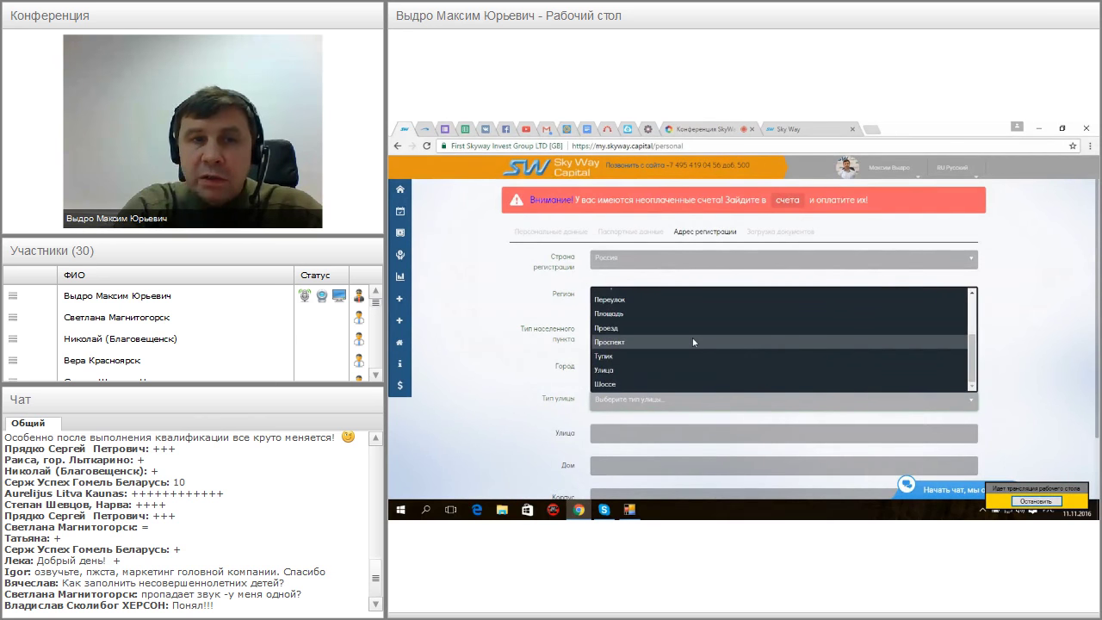
{"action": "left_click", "coordinate": [620, 369]}
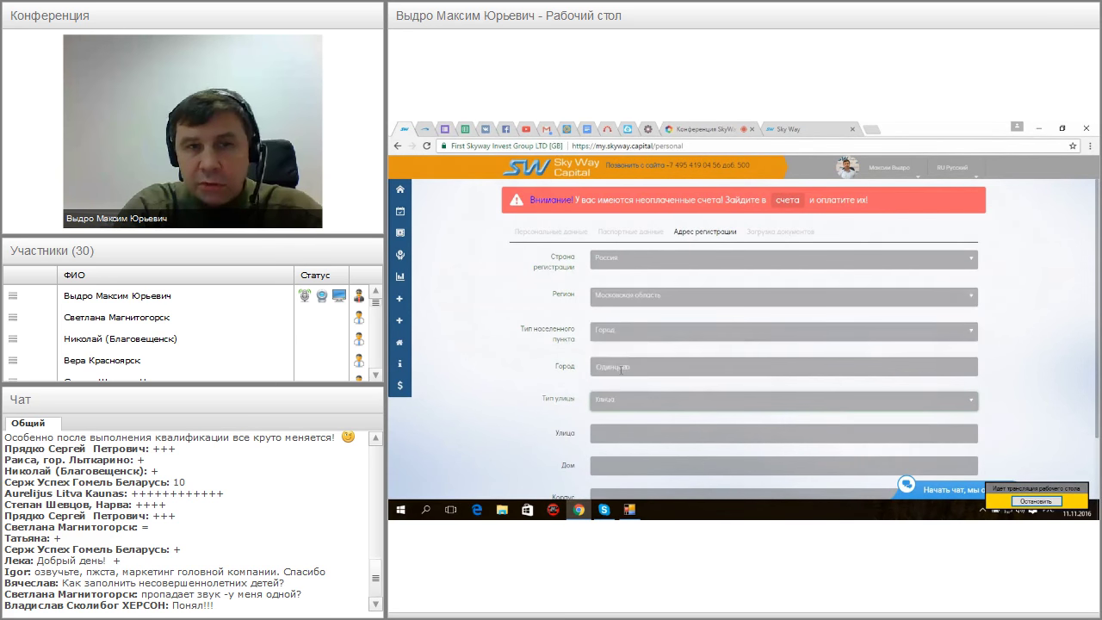
{"action": "left_click", "coordinate": [605, 434]}
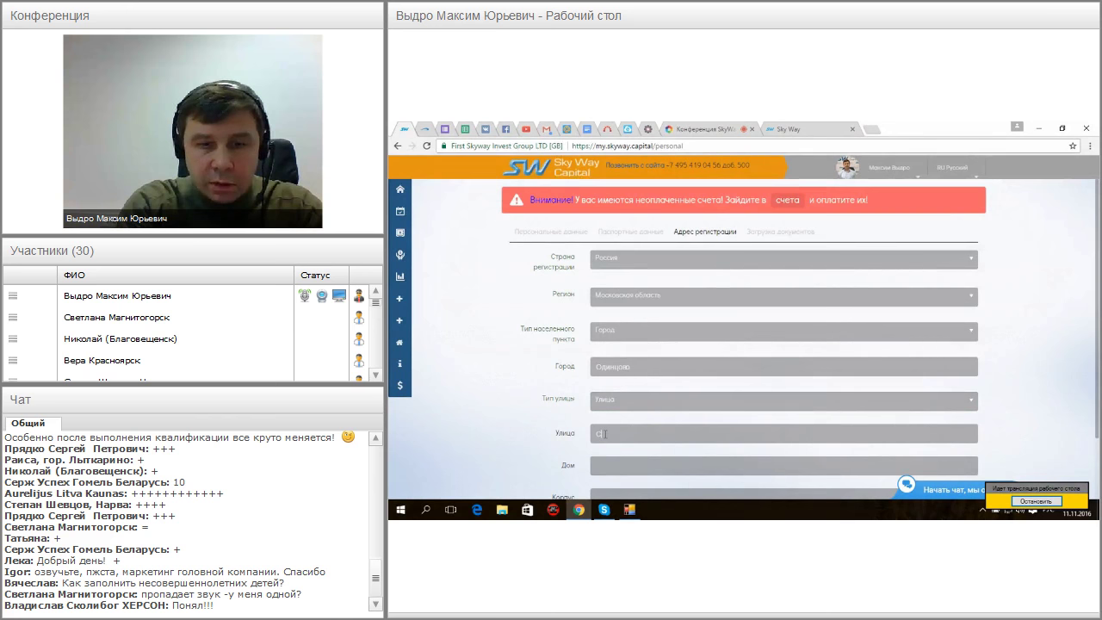
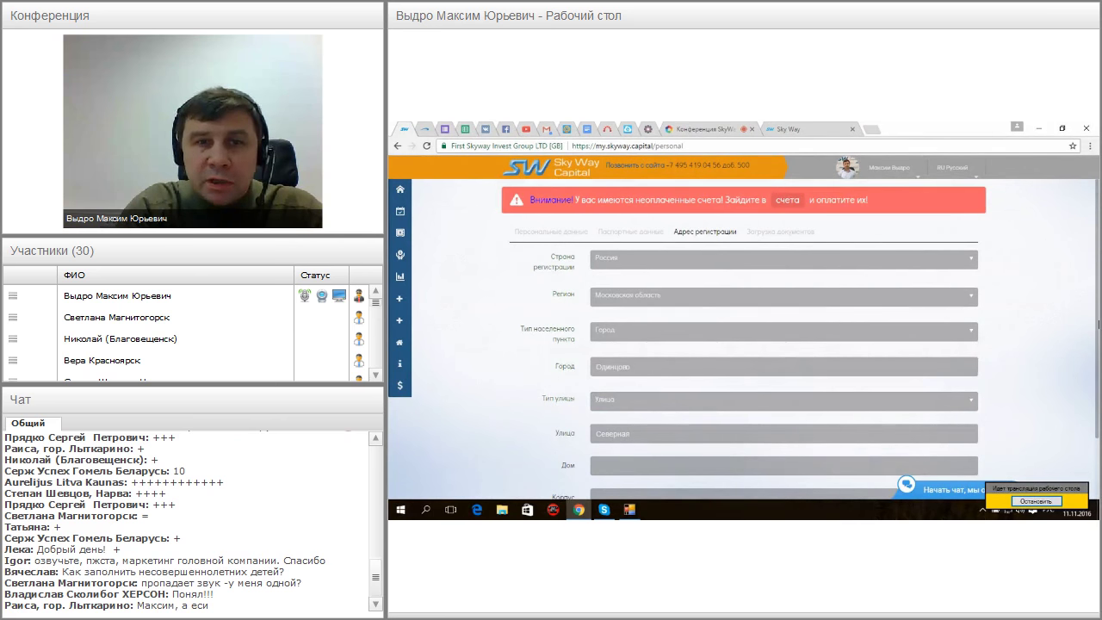
{"action": "scroll", "coordinate": [783, 409], "scroll_direction": "down", "scroll_amount": 2}
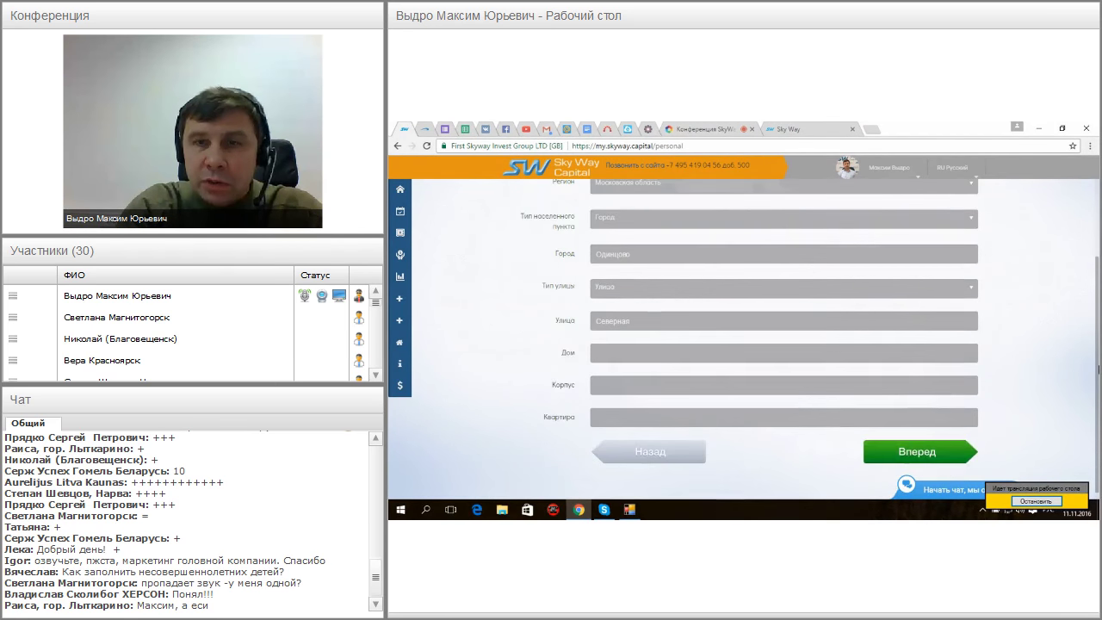
{"action": "left_click", "coordinate": [607, 354]}
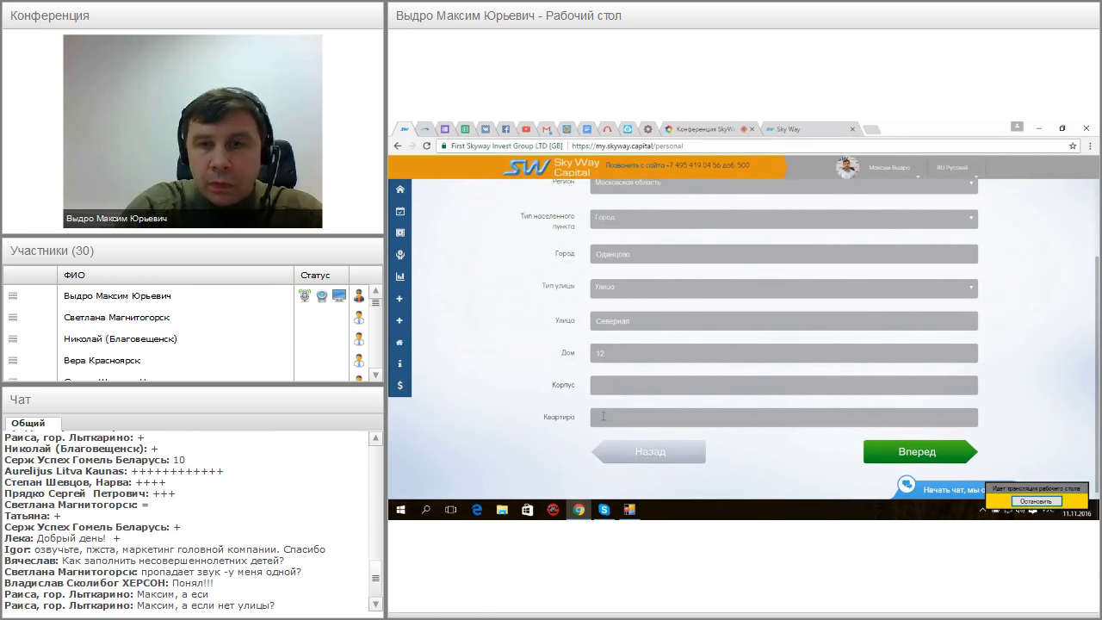
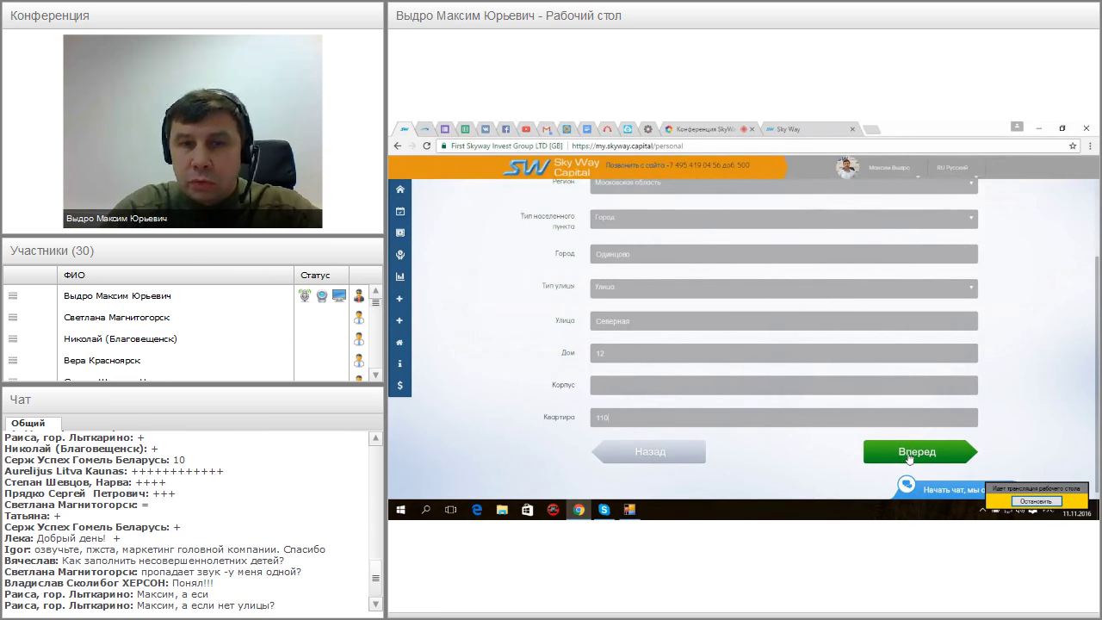
Advance past the registration address with Вперед to the document upload step
{"action": "left_click", "coordinate": [917, 452]}
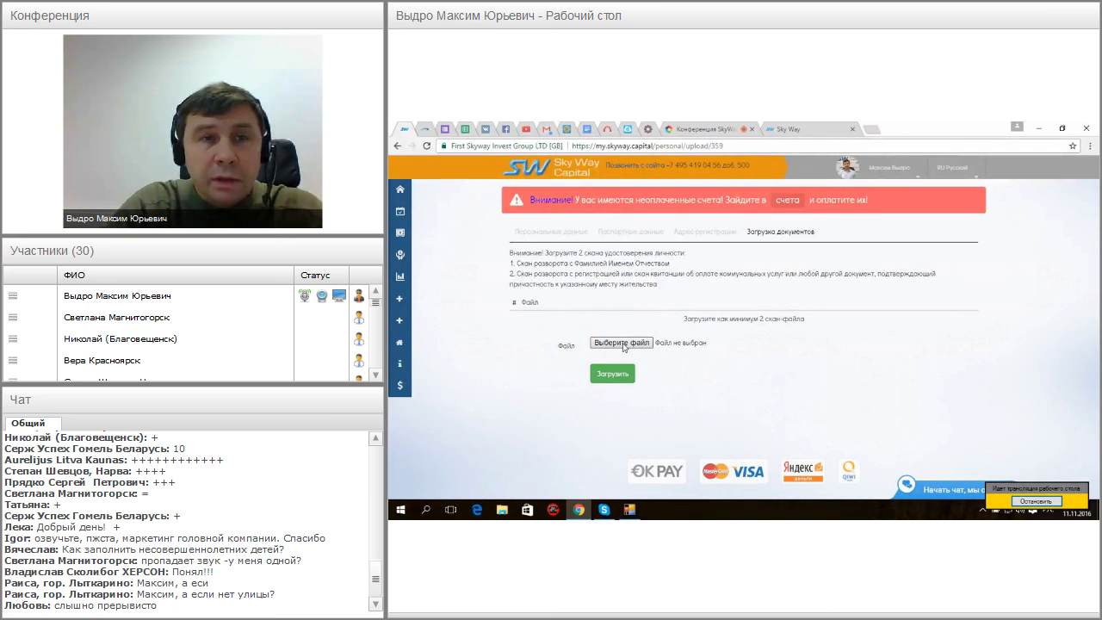
Select the first passport scan from the Desktop documents folder and upload it as file 1
{"action": "left_click", "coordinate": [621, 342]}
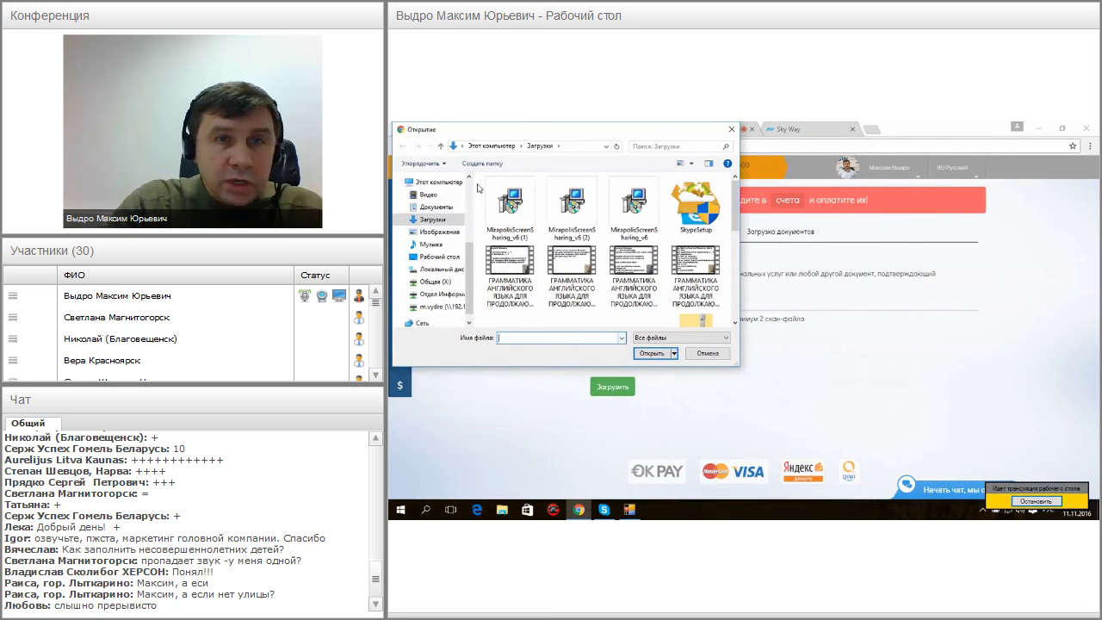
{"action": "left_click", "coordinate": [430, 257]}
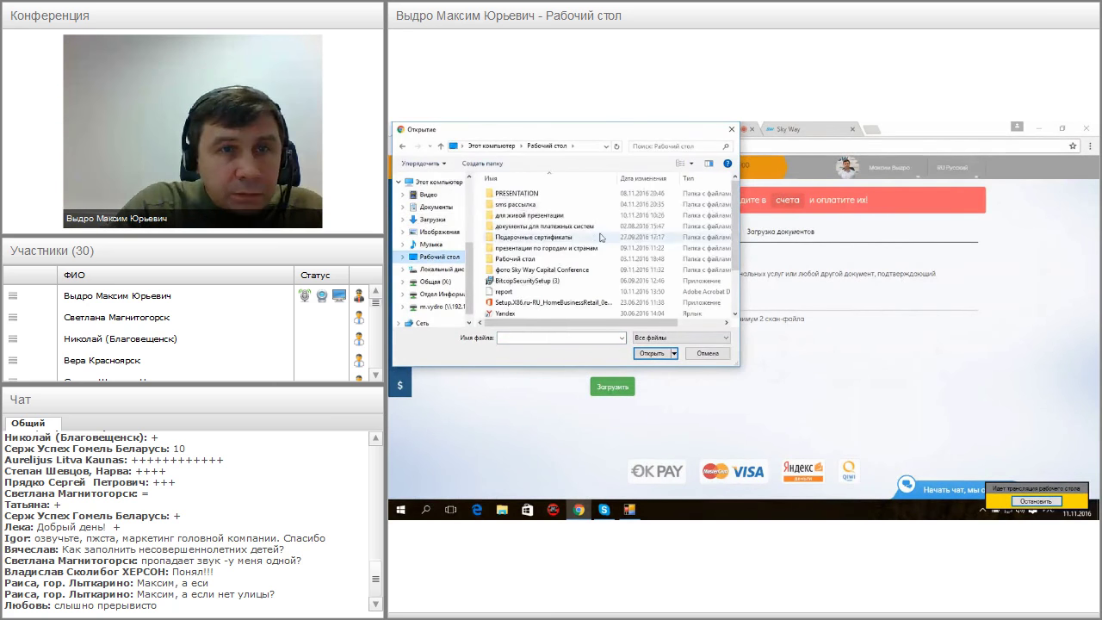
{"action": "double_click", "coordinate": [515, 260]}
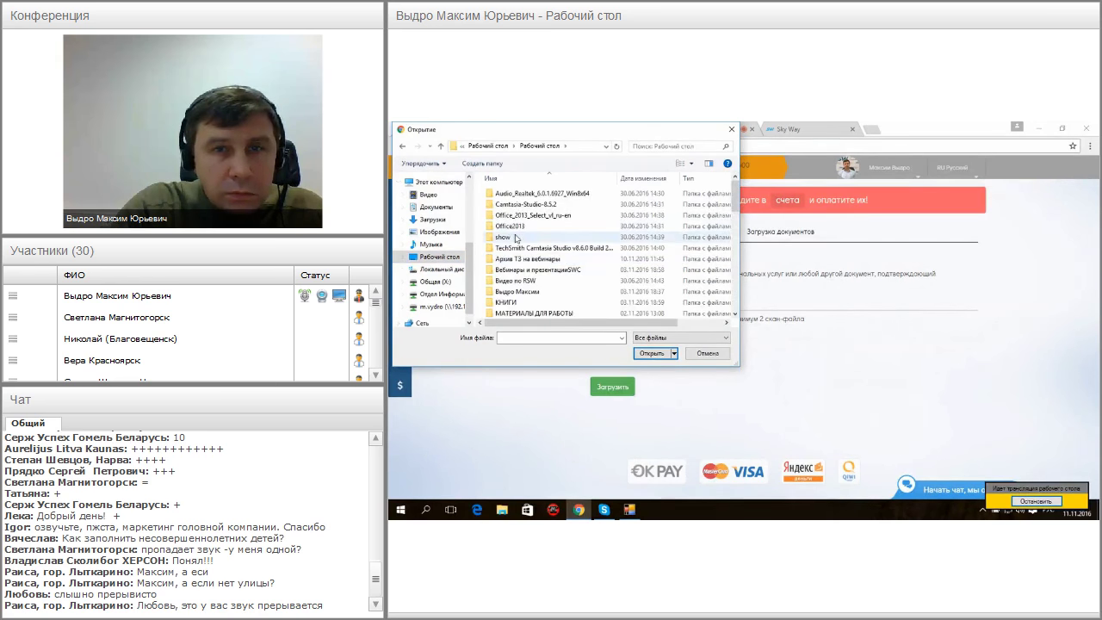
{"action": "scroll", "coordinate": [538, 269], "scroll_direction": "down", "scroll_amount": 4}
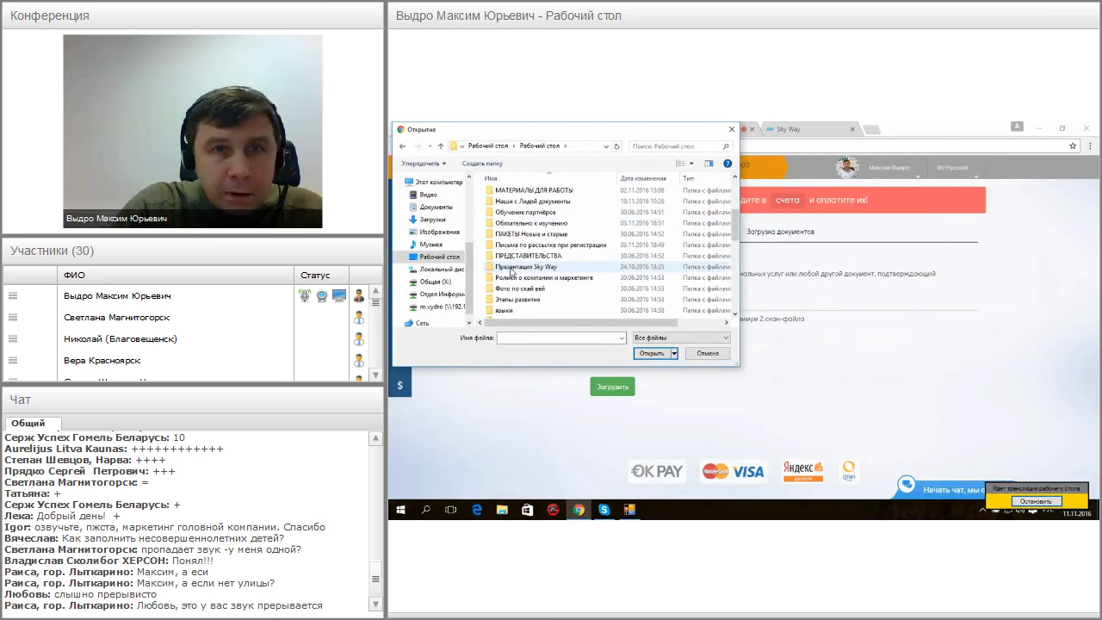
{"action": "double_click", "coordinate": [516, 201]}
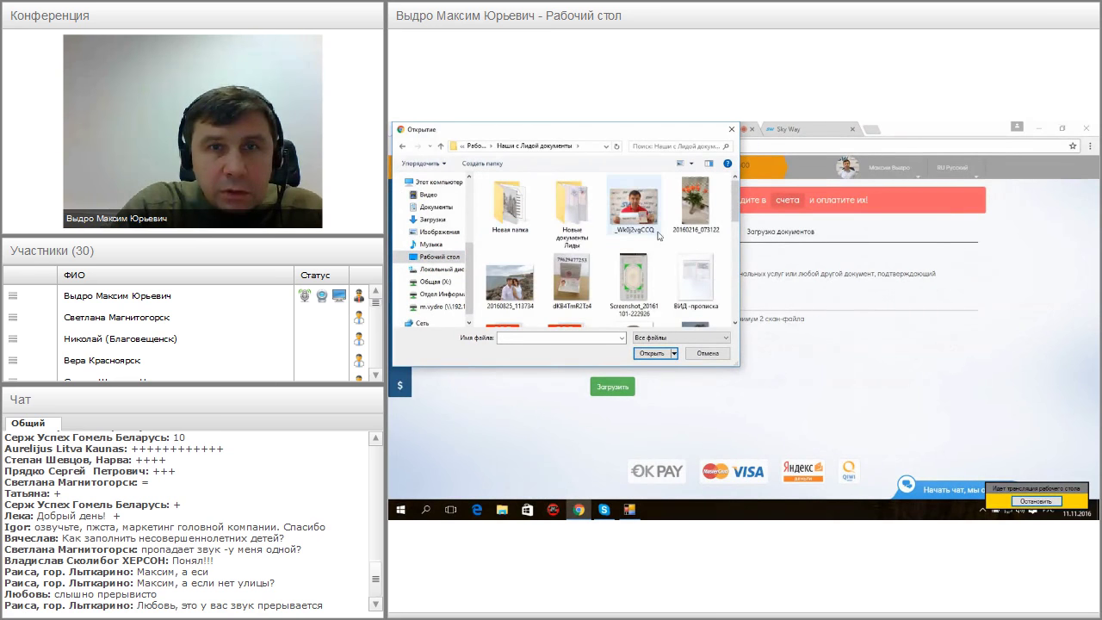
{"action": "left_click_drag", "start_coordinate": [736, 215], "coordinate": [736, 274]}
{"action": "left_click", "coordinate": [498, 280]}
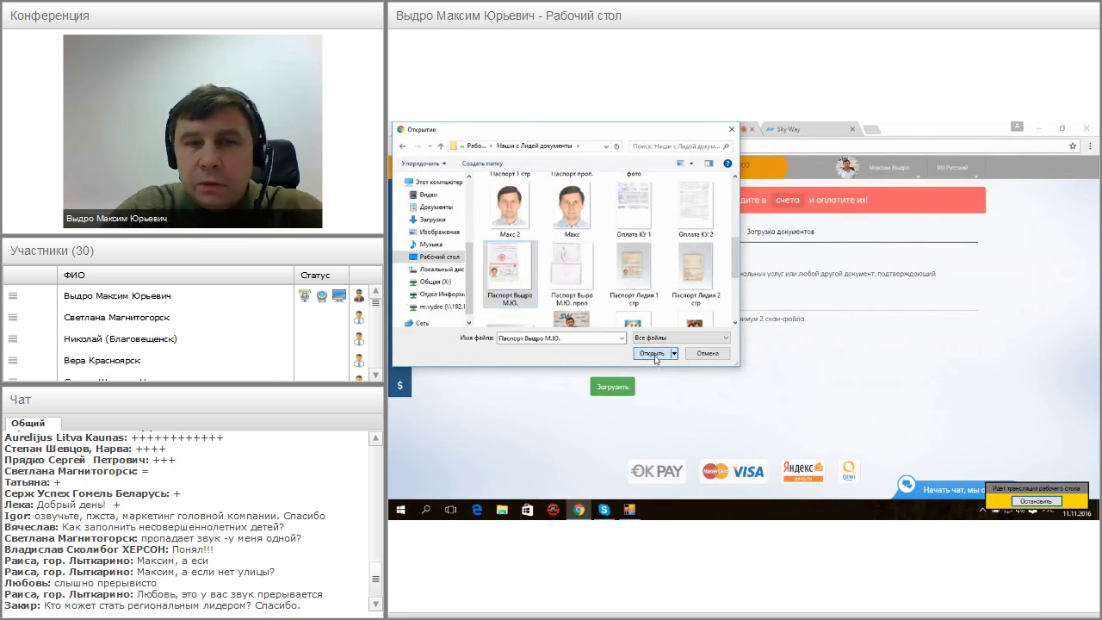
{"action": "left_click", "coordinate": [652, 353]}
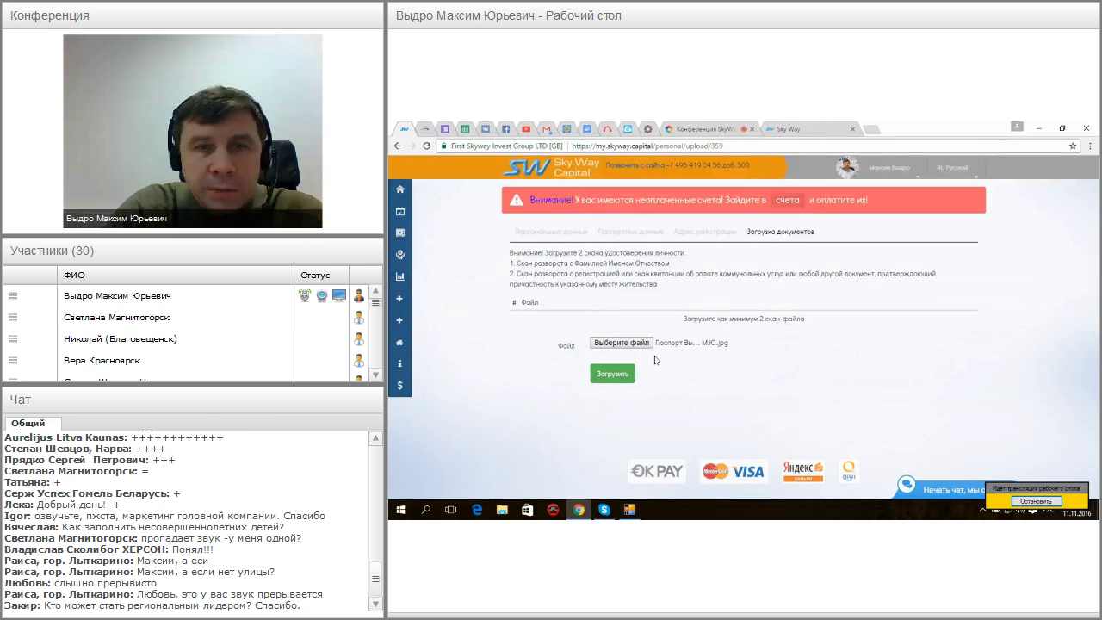
{"action": "left_click", "coordinate": [614, 377]}
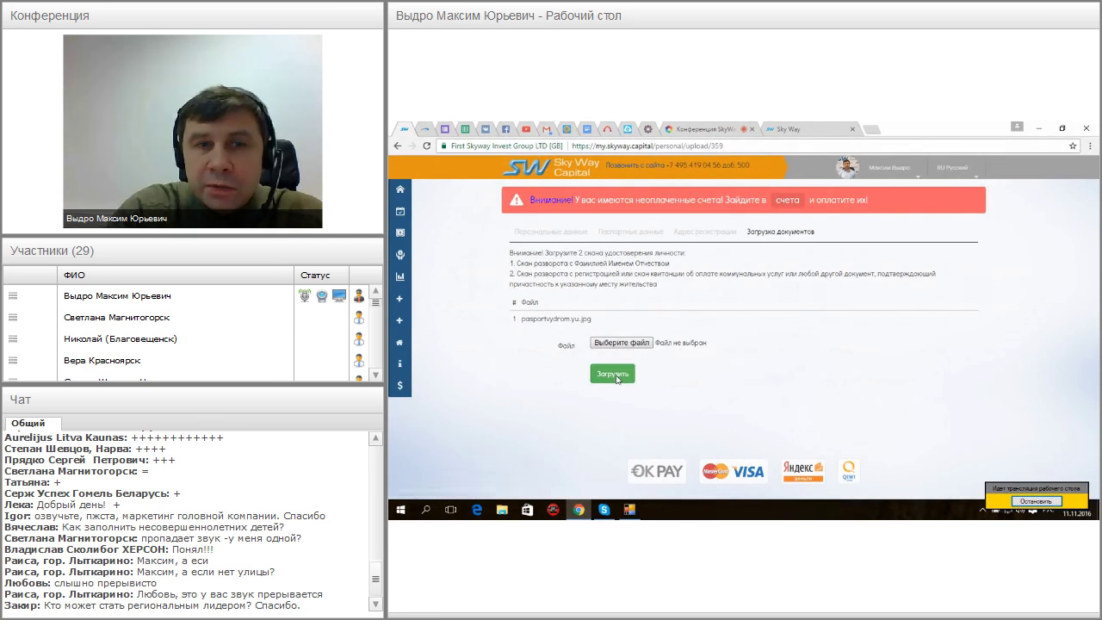
{"action": "left_click", "coordinate": [630, 345]}
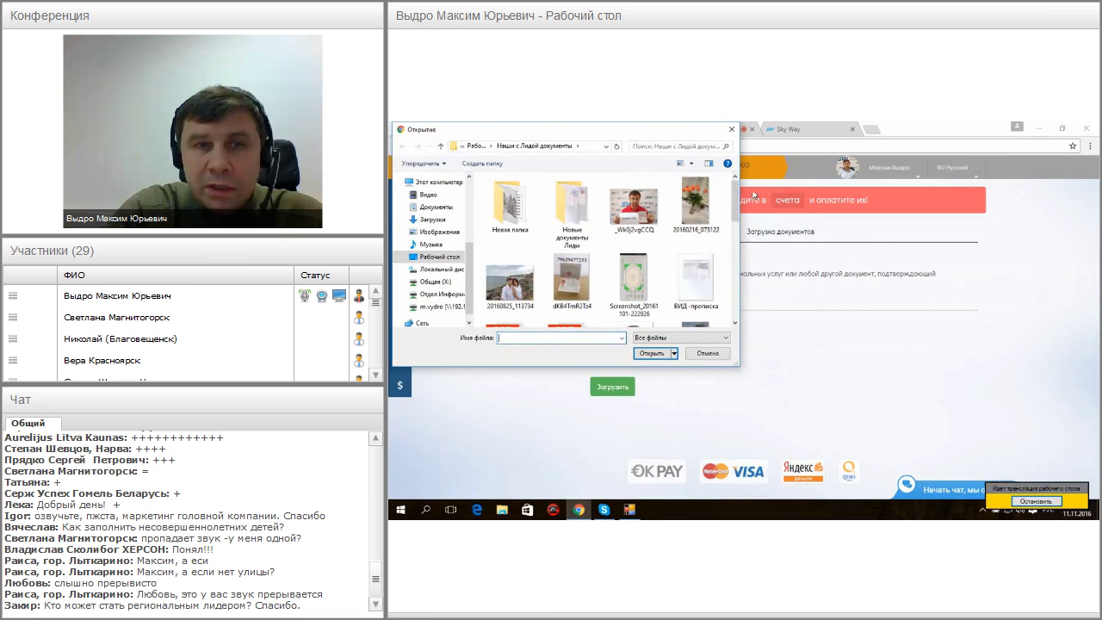
Upload the passport registration-page scan as file 2 and tick the all-documents confirmation box
{"action": "left_click_drag", "start_coordinate": [738, 197], "coordinate": [738, 266]}
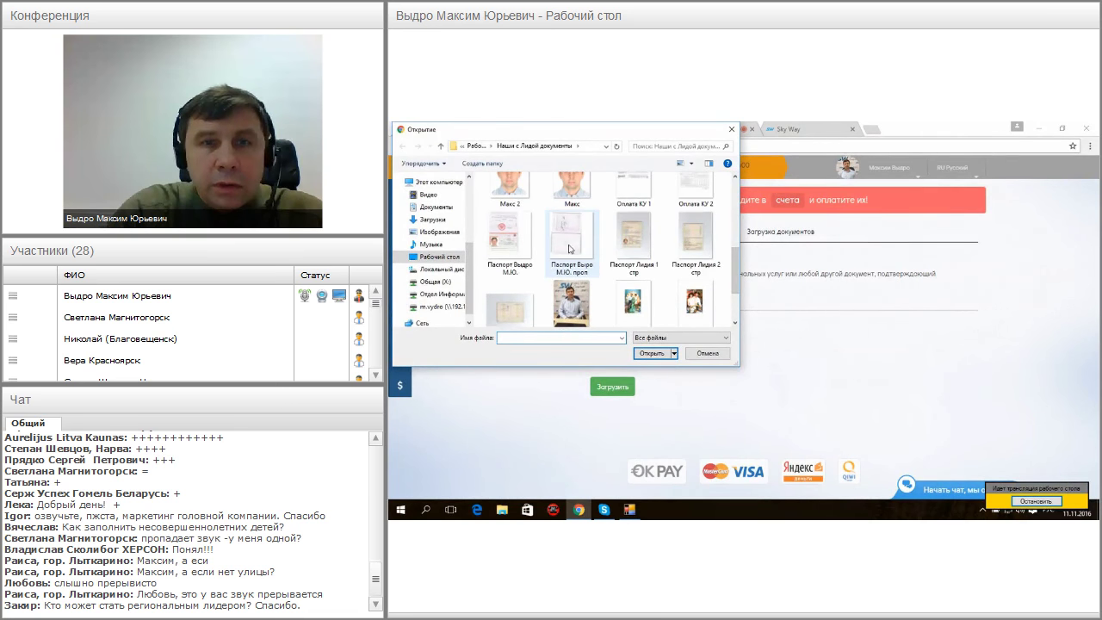
{"action": "left_click", "coordinate": [573, 243]}
{"action": "left_click", "coordinate": [659, 353]}
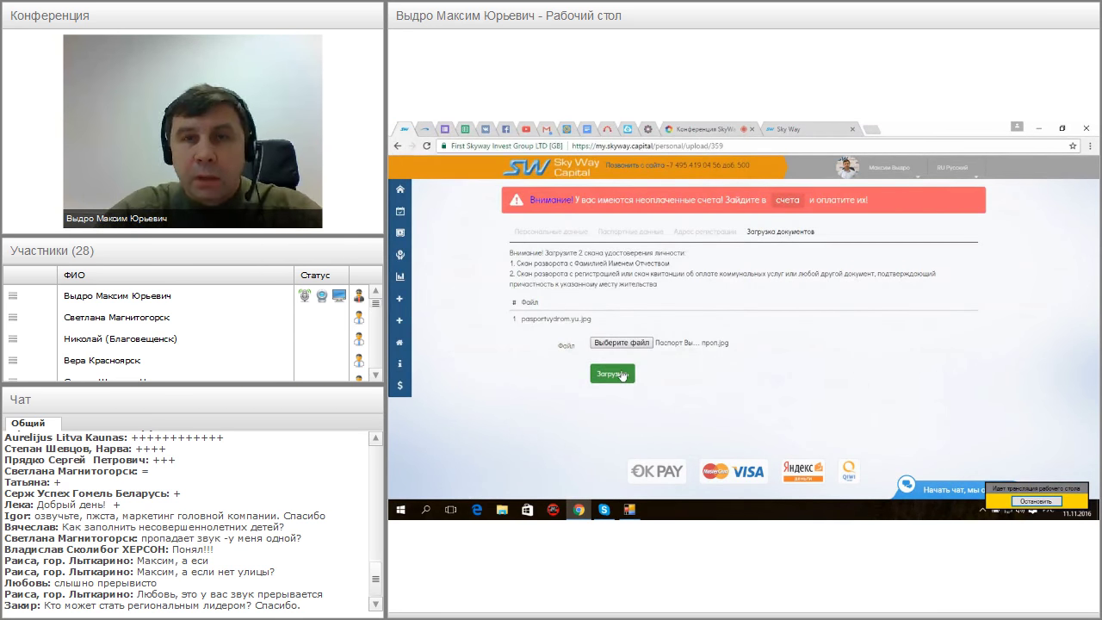
{"action": "left_click", "coordinate": [622, 375]}
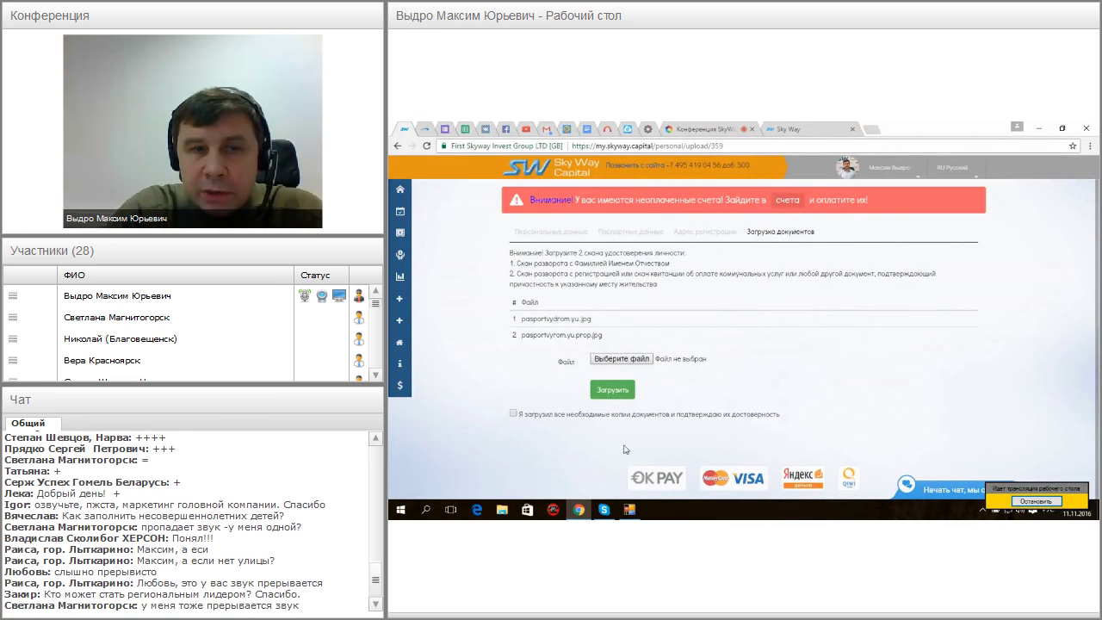
{"action": "left_click", "coordinate": [514, 415]}
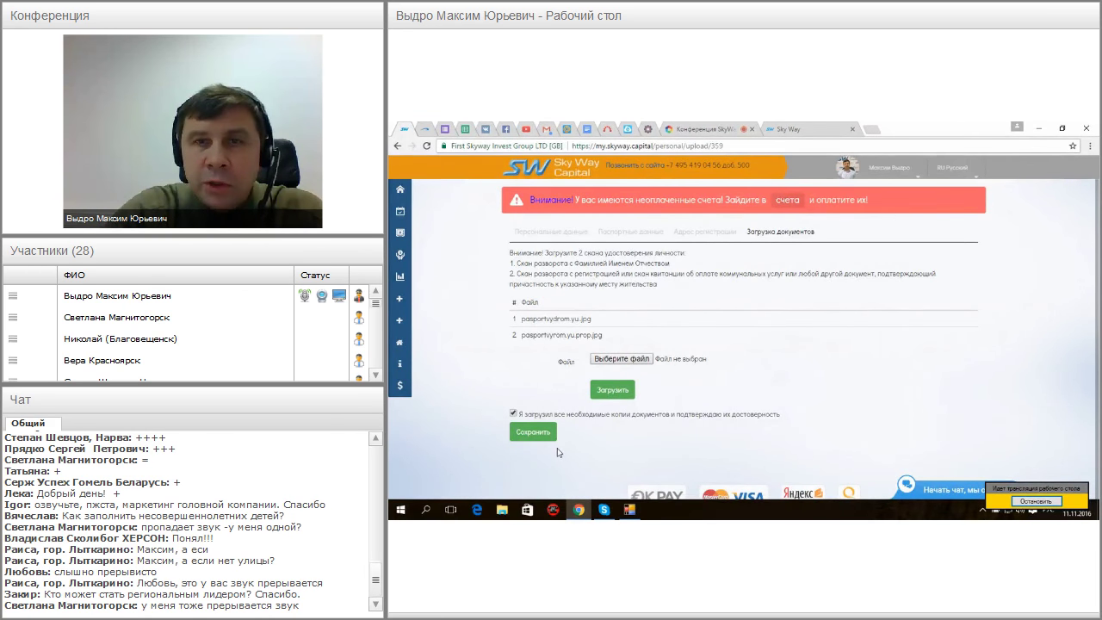
Save the confirmed passport, address and scans so the data shows На проверке
{"action": "left_click", "coordinate": [537, 439]}
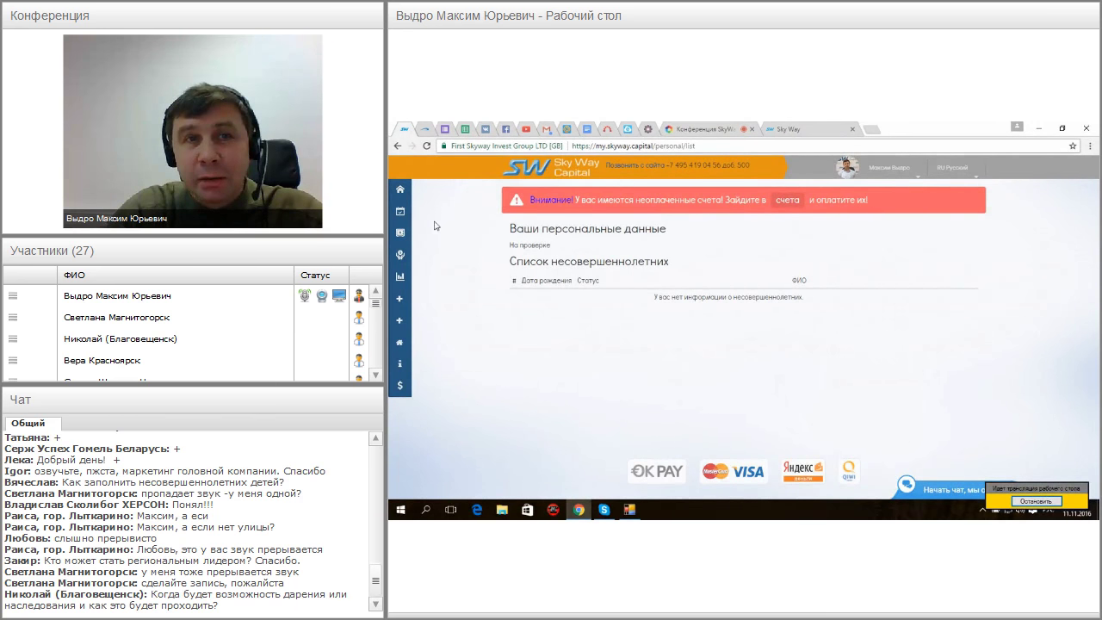
Return to the cabinet home, go back to the conference room and stop desktop sharing
{"action": "left_click", "coordinate": [403, 197]}
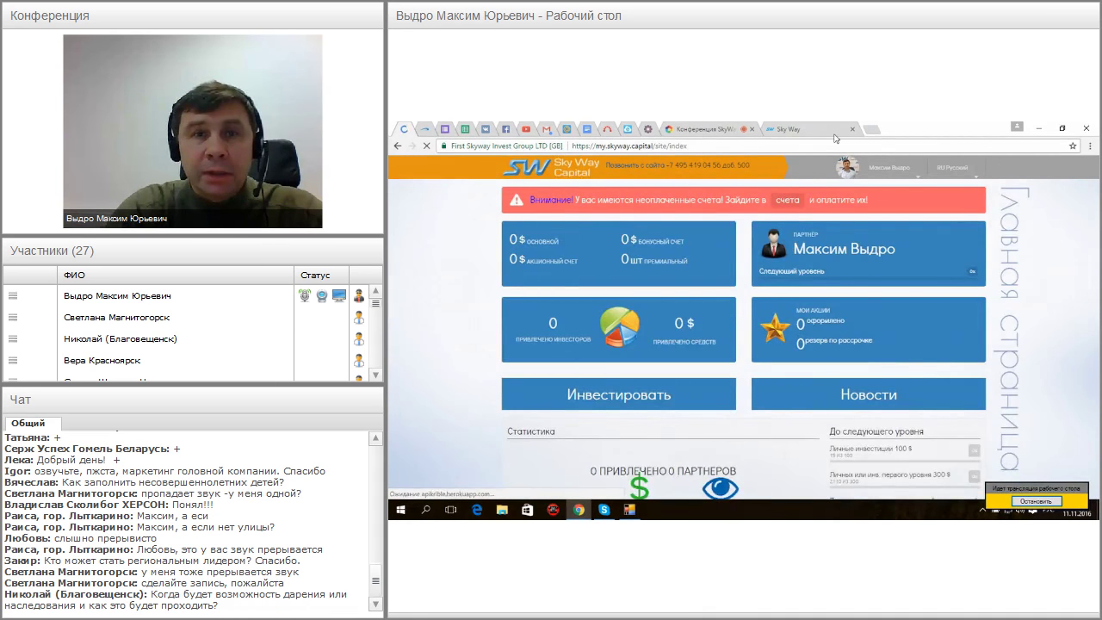
{"action": "left_click", "coordinate": [799, 130]}
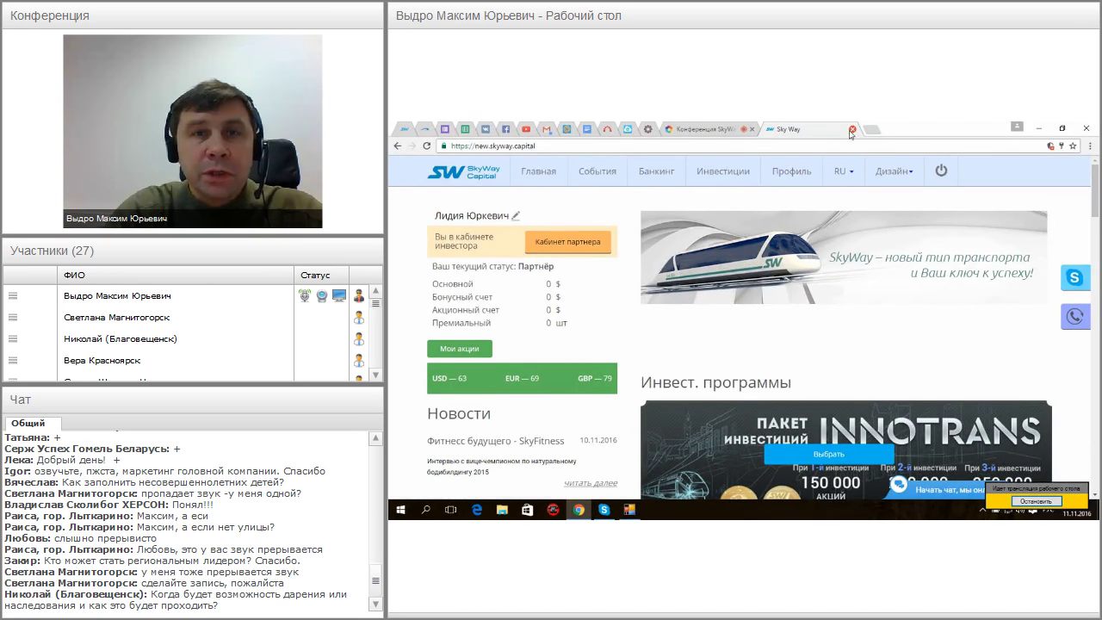
{"action": "left_click", "coordinate": [711, 129]}
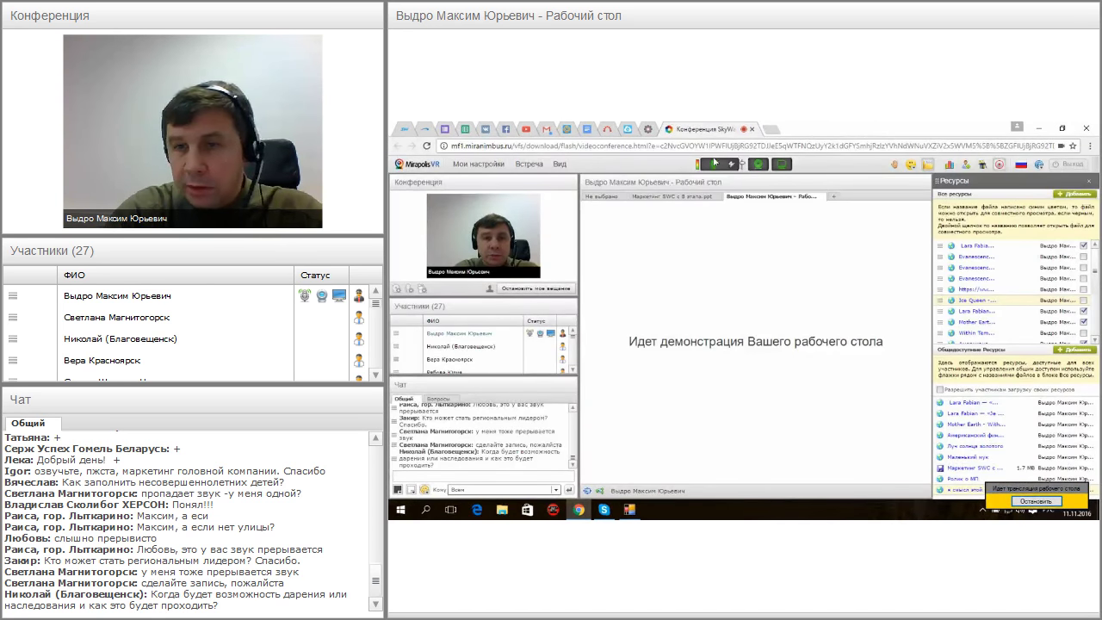
{"action": "left_click", "coordinate": [1035, 501]}
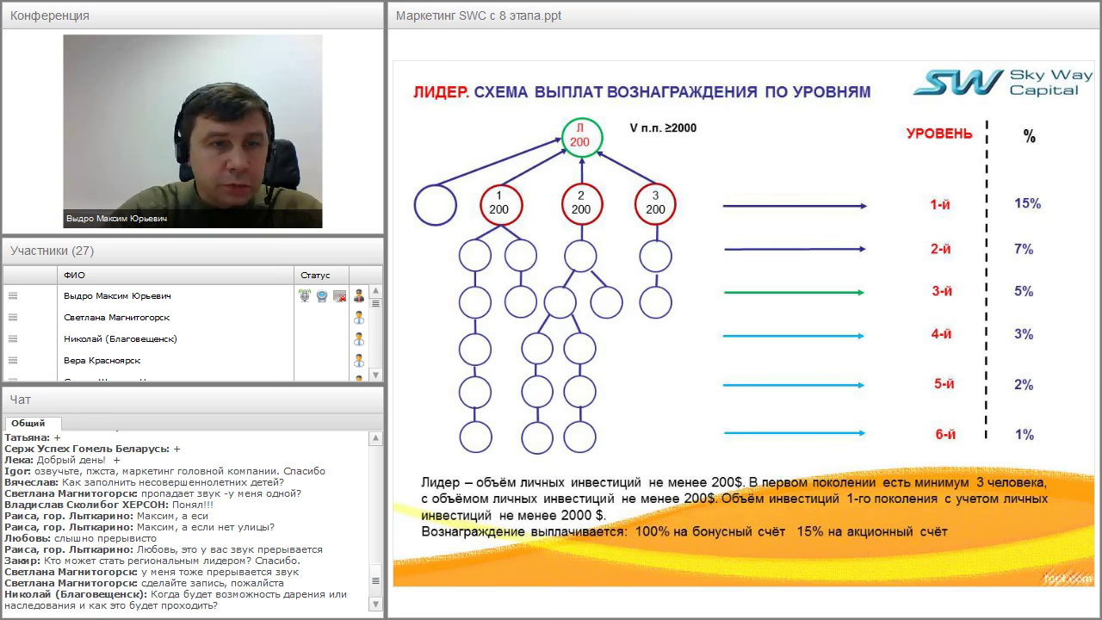